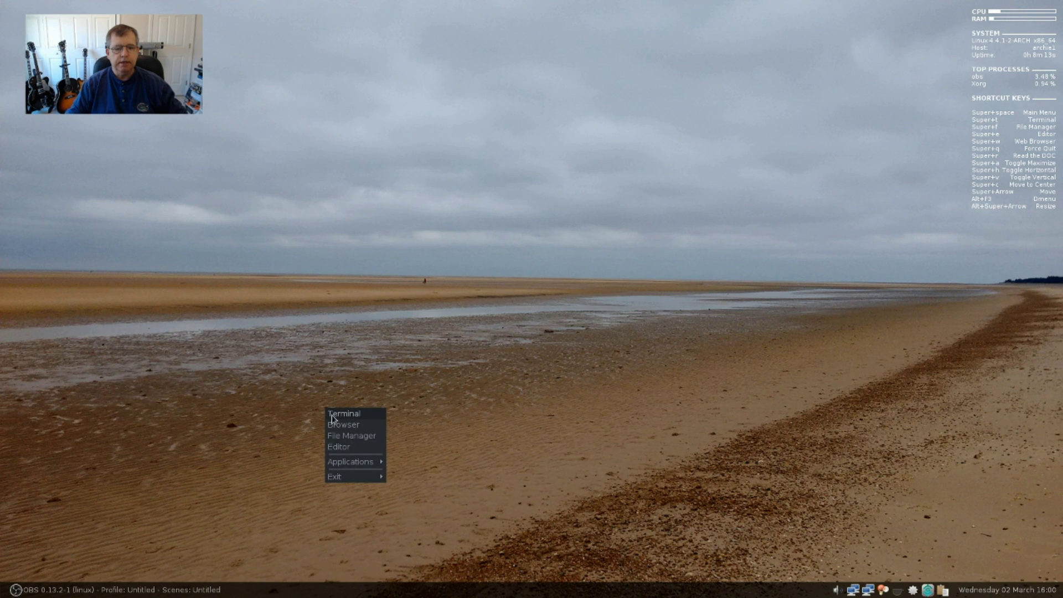
Step: Launch Google Chrome from the Internet submenu, dismiss the restore-pages bubble, and open DistroWatch.com
{"action": "mouse_move", "coordinate": [351, 469]}
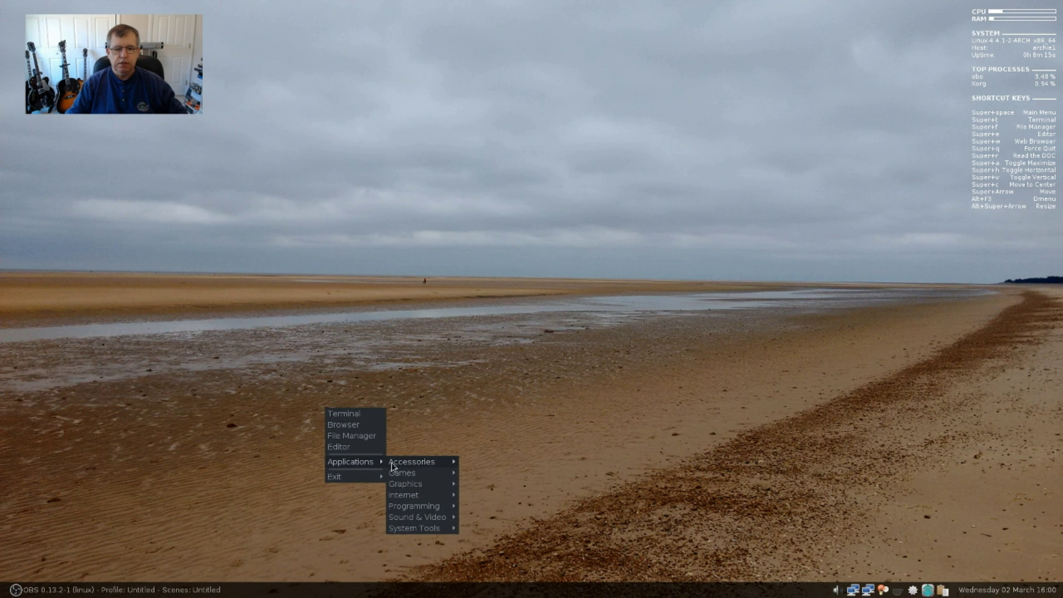
{"action": "mouse_move", "coordinate": [408, 494]}
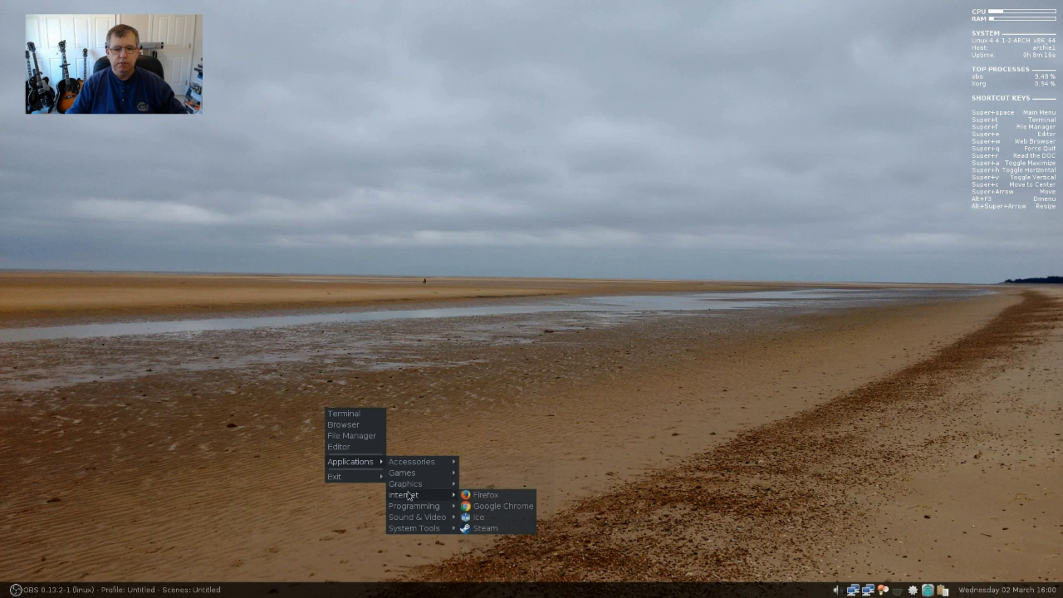
{"action": "left_click", "coordinate": [490, 506]}
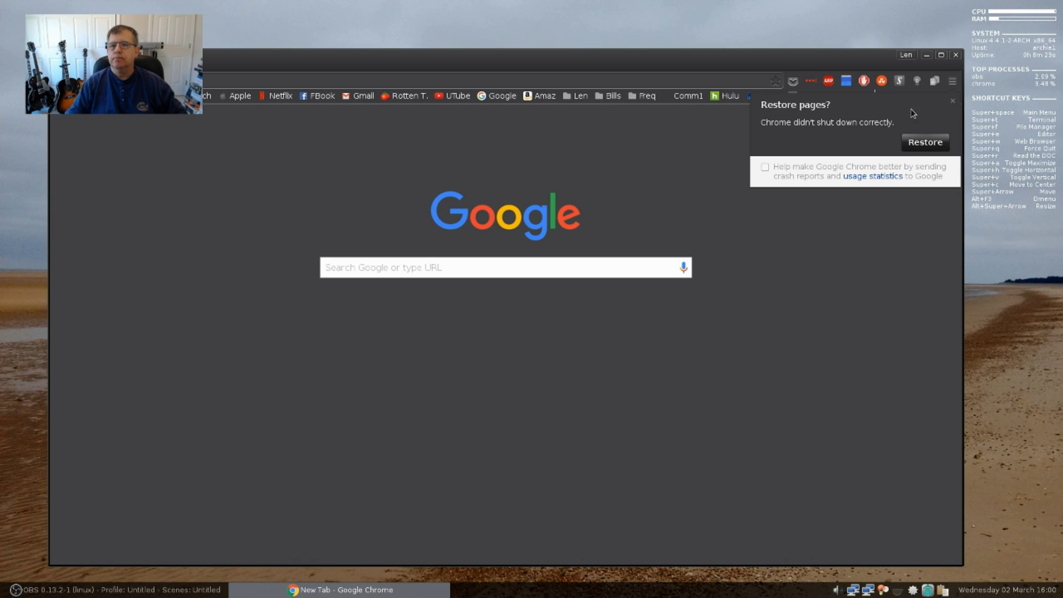
{"action": "left_click", "coordinate": [953, 101]}
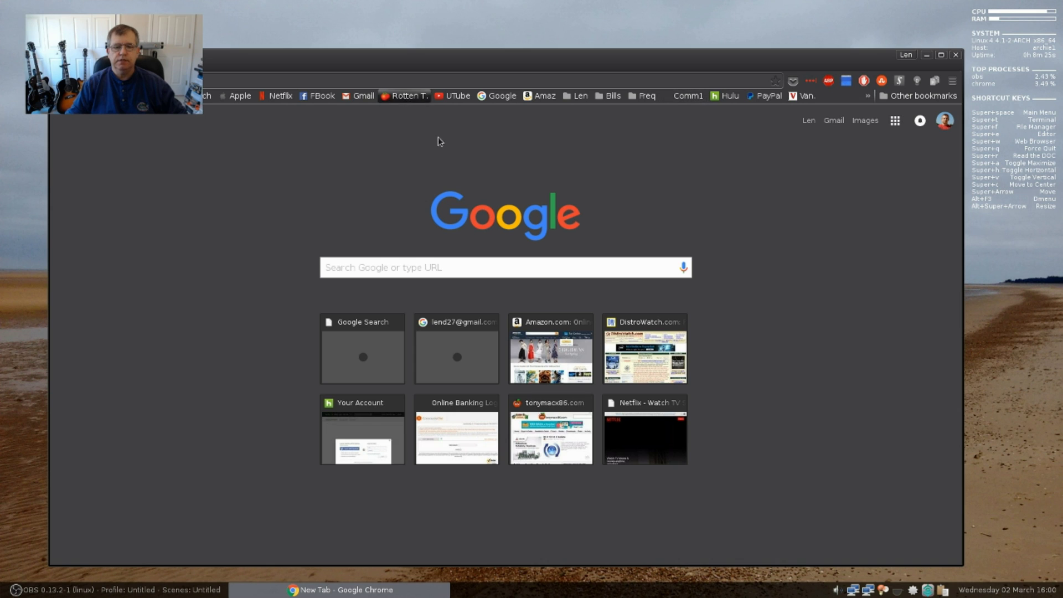
{"action": "left_click", "coordinate": [641, 363]}
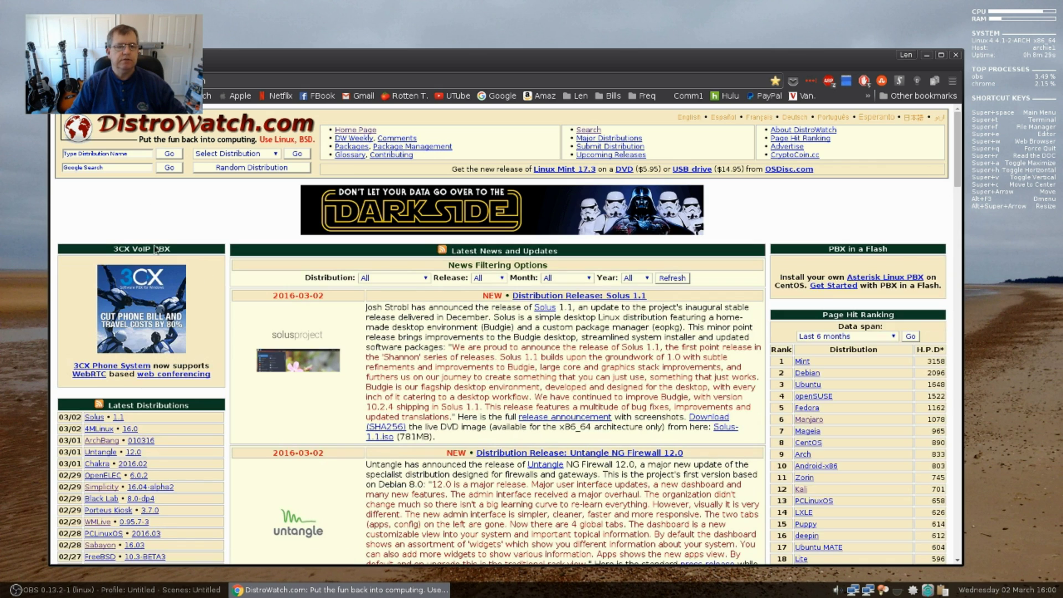
Step: Open DistroWatch's ArchBang Linux entry and follow its bbs.archbang.org user forums link
{"action": "left_click", "coordinate": [102, 442]}
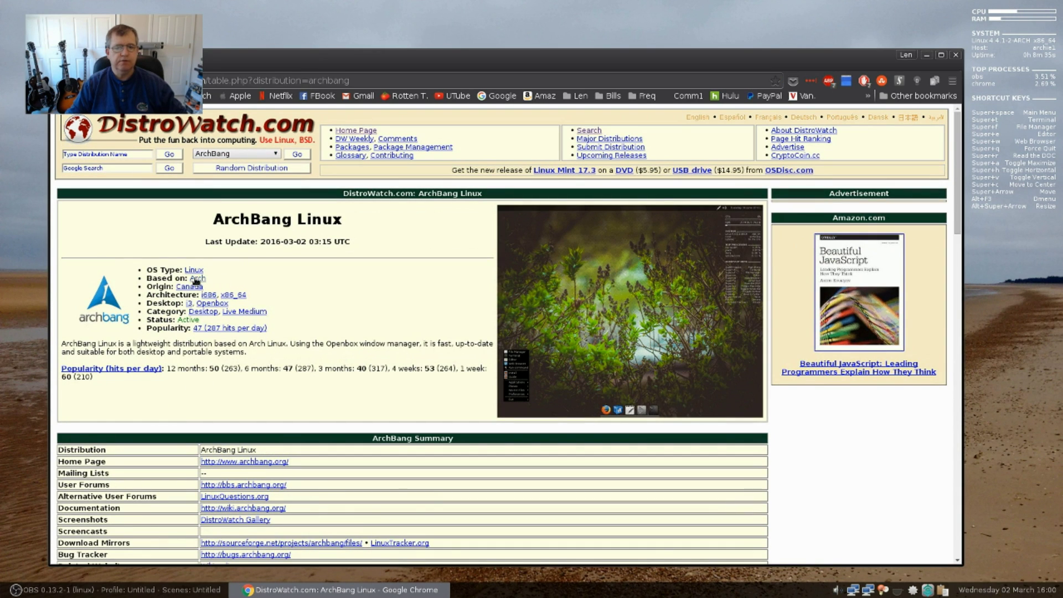
{"action": "left_click", "coordinate": [244, 483]}
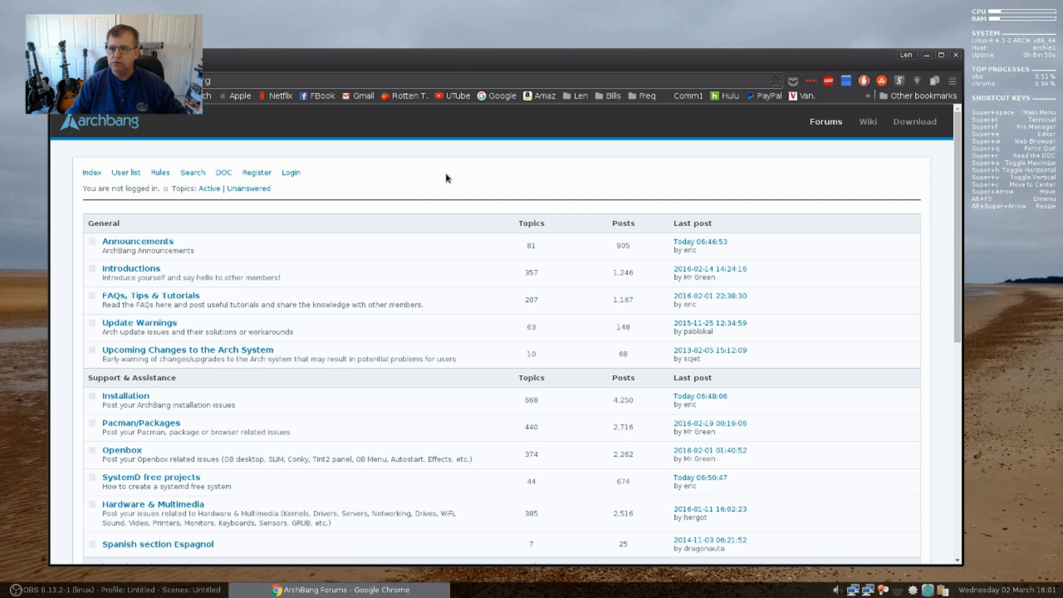
Step: Drag the Chrome forum window slightly up and to the left
{"action": "left_click_drag", "start_coordinate": [476, 62], "coordinate": [450, 33]}
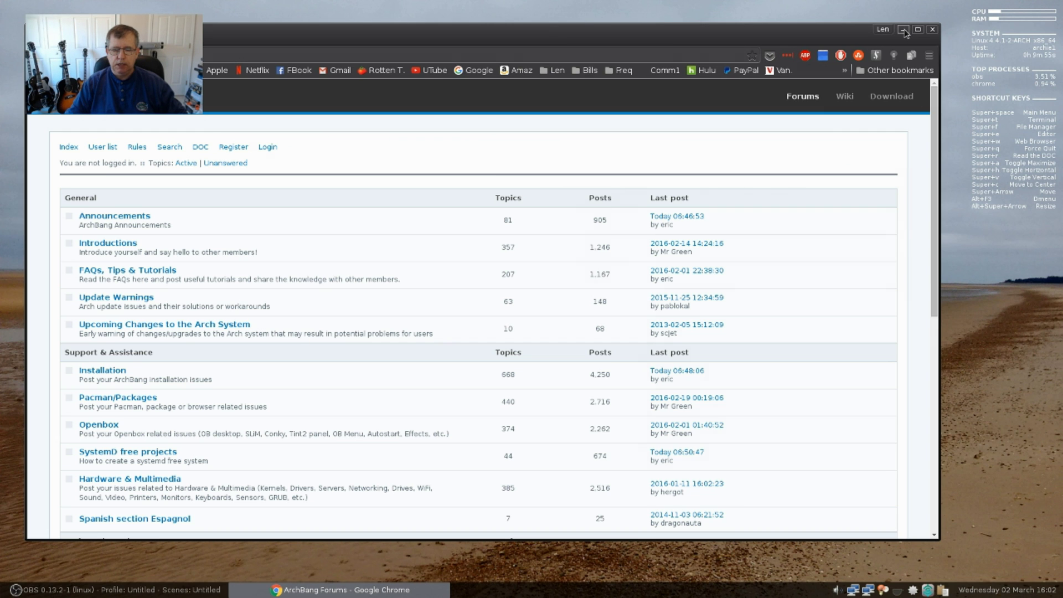
Step: Minimize the Chrome forum window to reveal the beach wallpaper desktop
{"action": "left_click", "coordinate": [904, 30]}
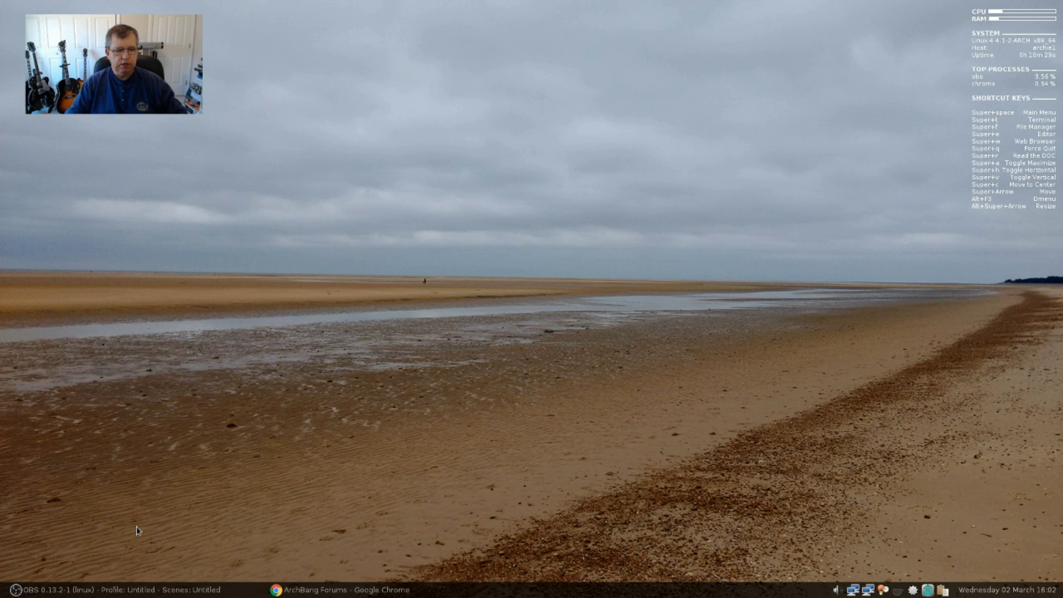
Step: Open a Terminal from the desktop menu and position it near the screen centre
{"action": "right_click", "coordinate": [254, 345]}
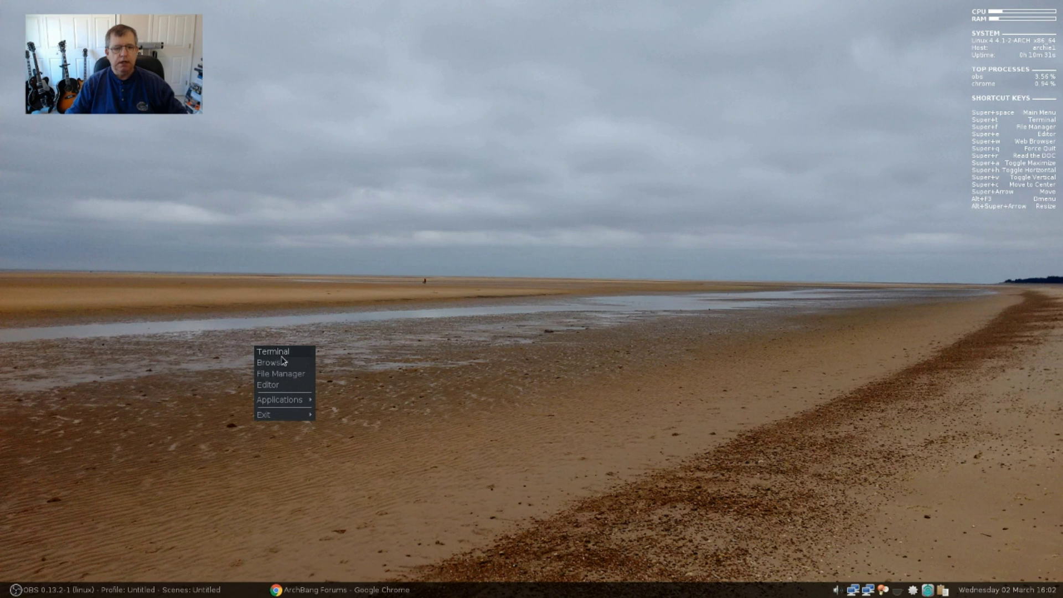
{"action": "left_click", "coordinate": [286, 361]}
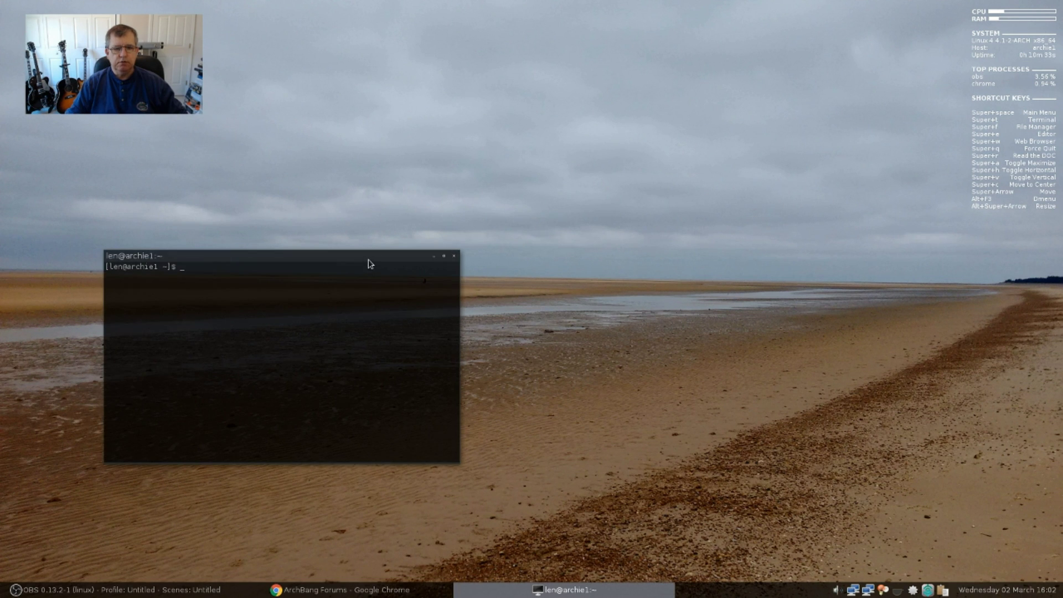
{"action": "left_click_drag", "start_coordinate": [380, 254], "coordinate": [690, 205]}
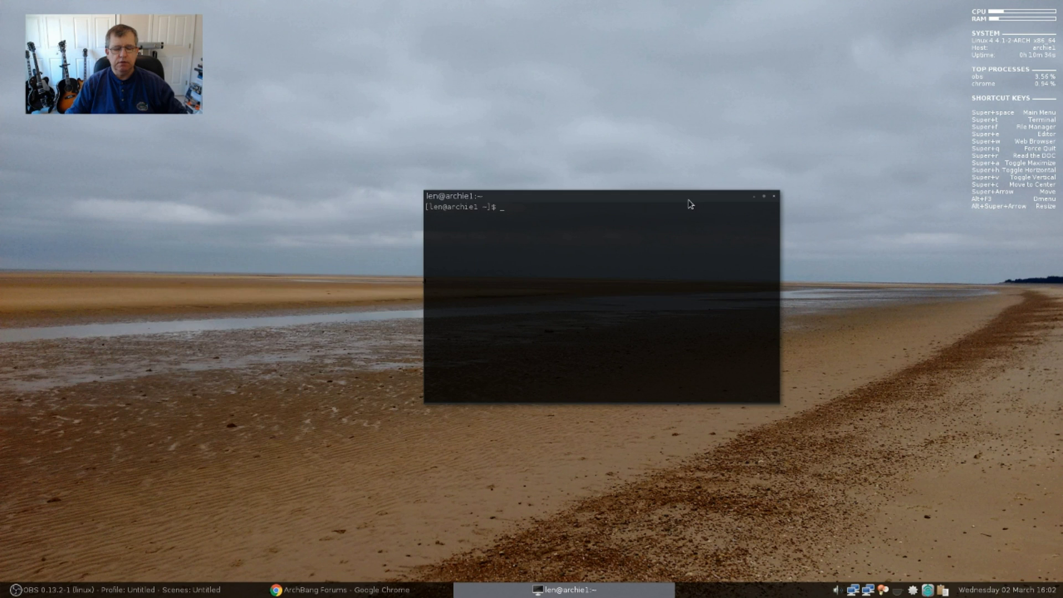
{"action": "right_click", "coordinate": [240, 222]}
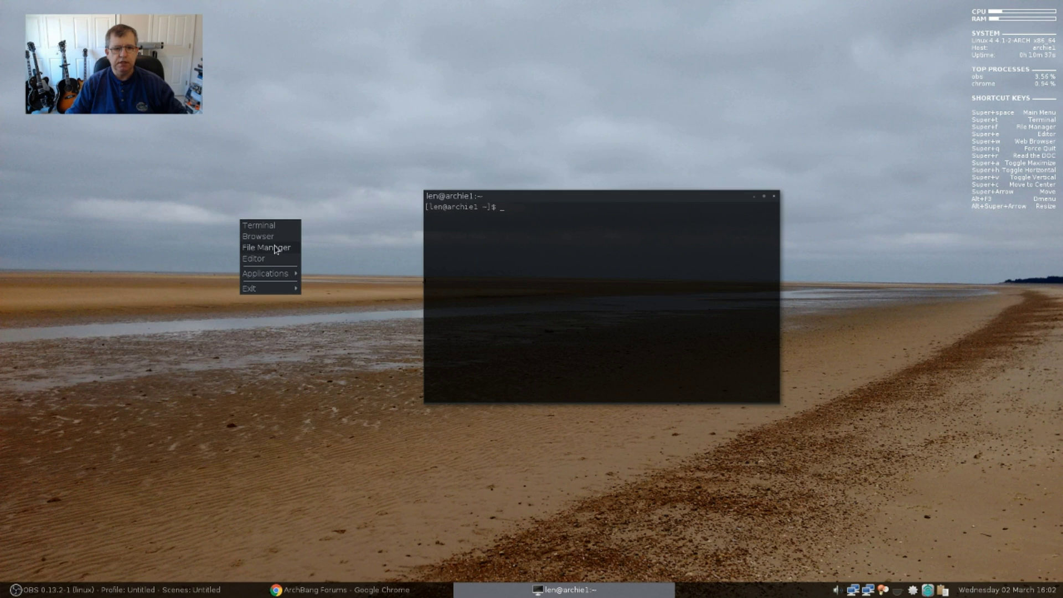
{"action": "left_click", "coordinate": [321, 215]}
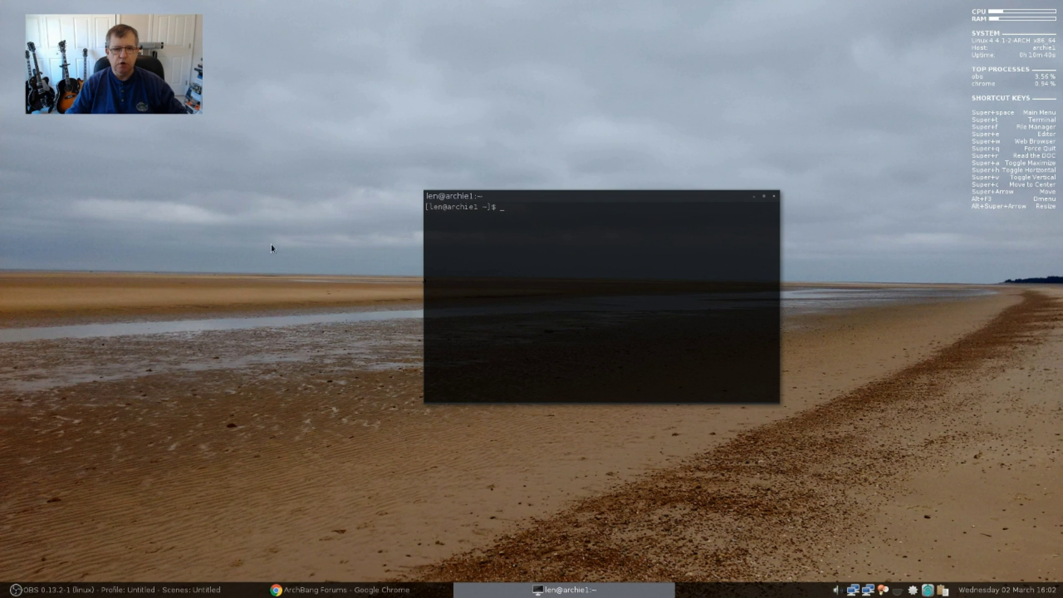
{"action": "left_click_drag", "start_coordinate": [518, 196], "coordinate": [394, 206]}
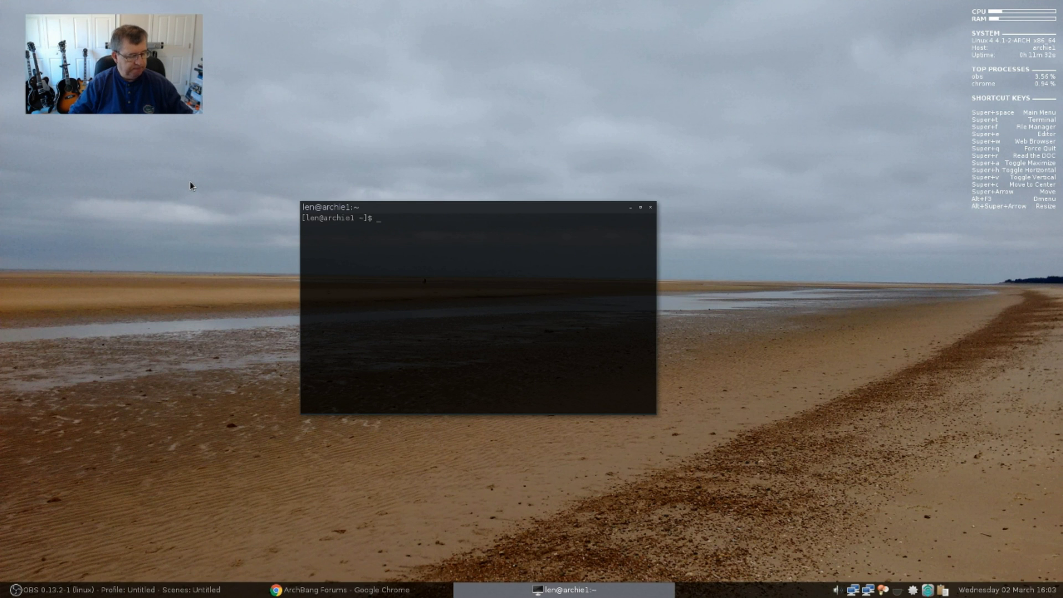
Step: Enter mount /dev/sdc2 /mnt at the terminal prompt without running it
{"action": "type", "text": "moun"}
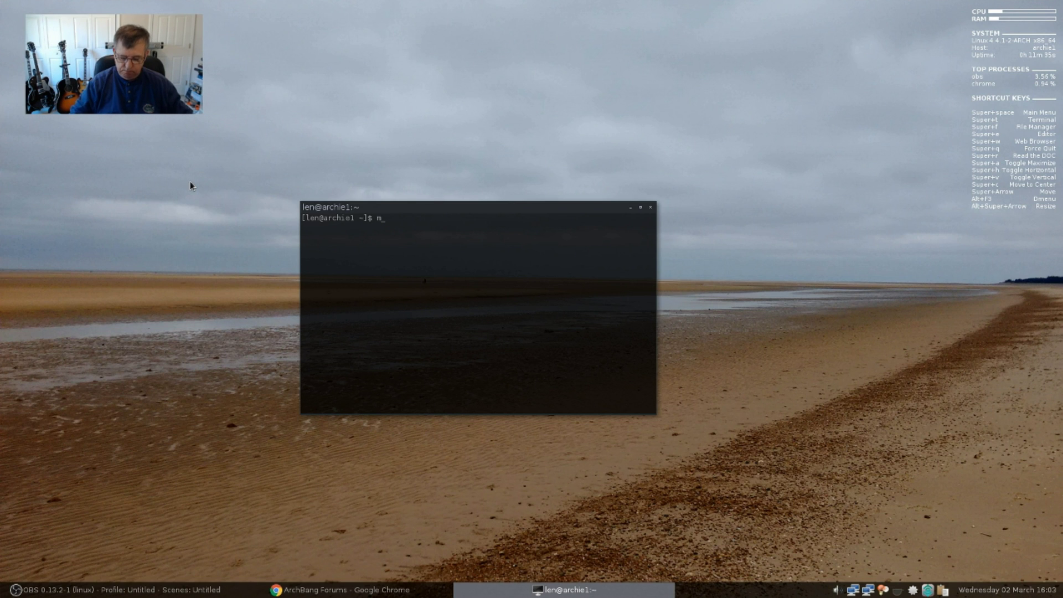
{"action": "type", "text": "t "}
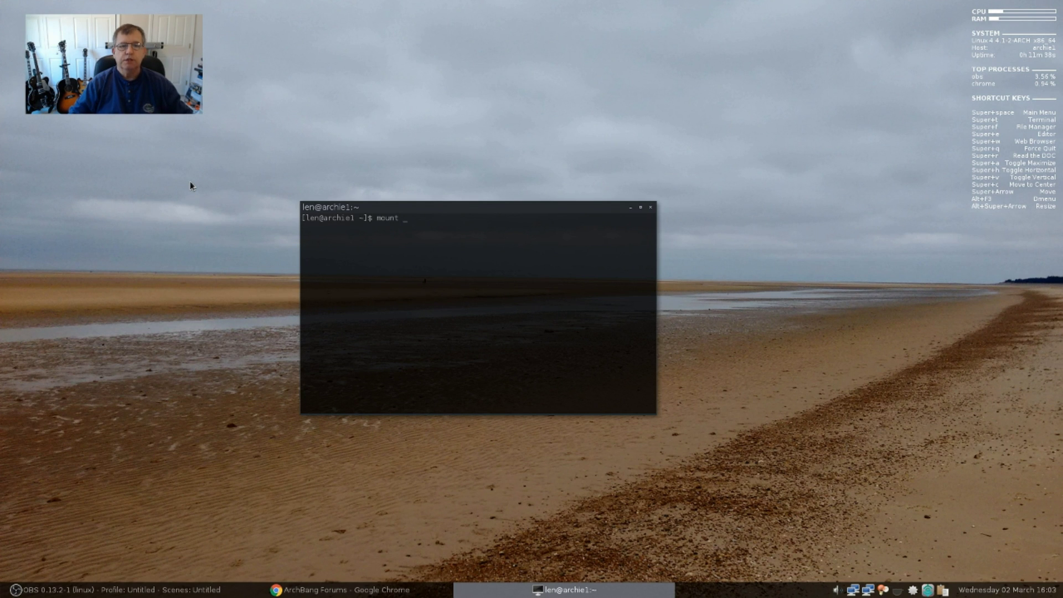
{"action": "type", "text": "/"}
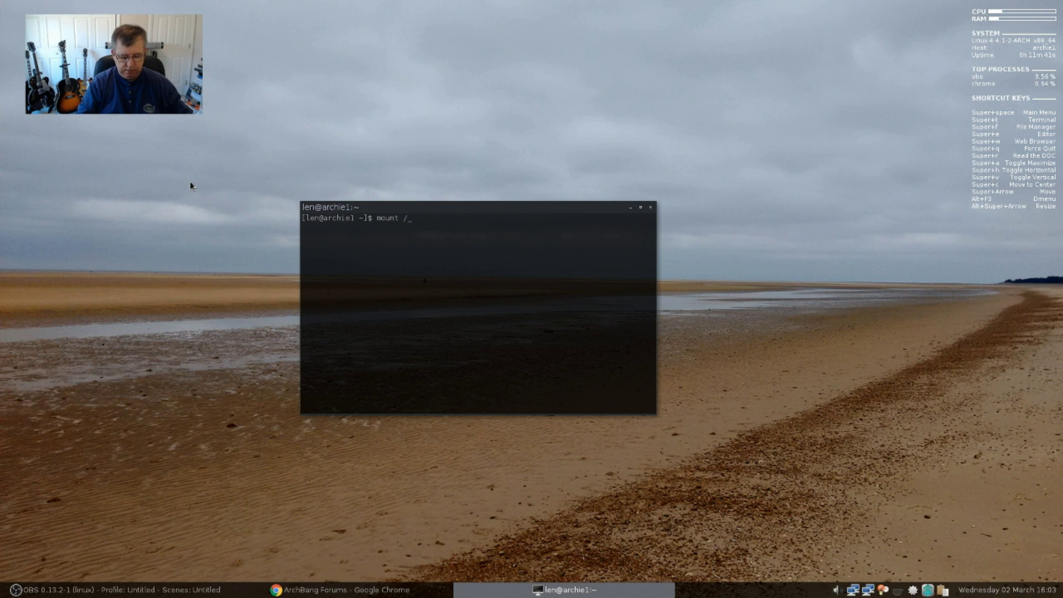
{"action": "type", "text": "dev"}
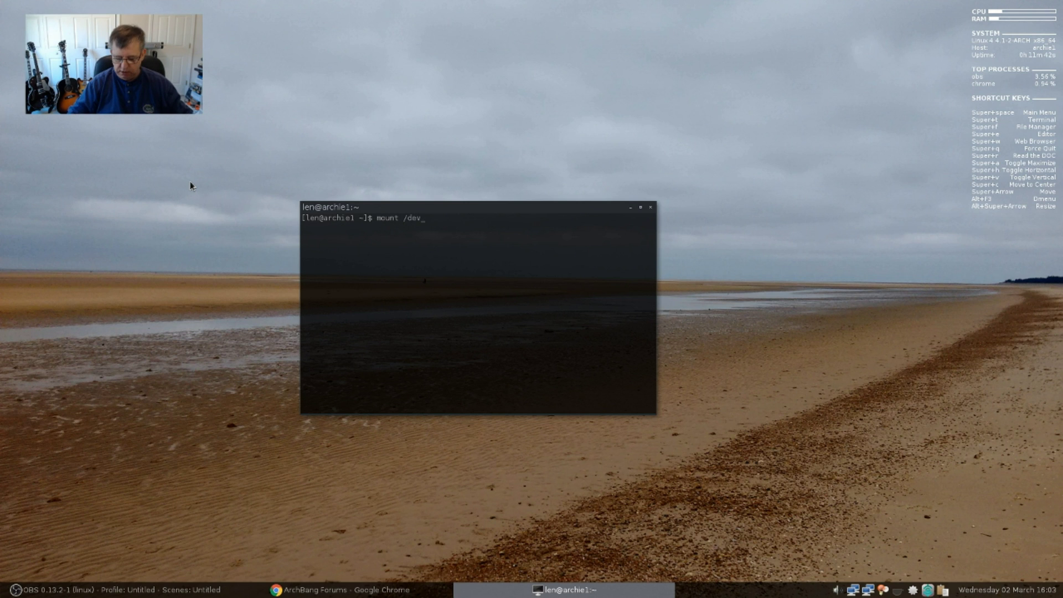
{"action": "type", "text": "/"}
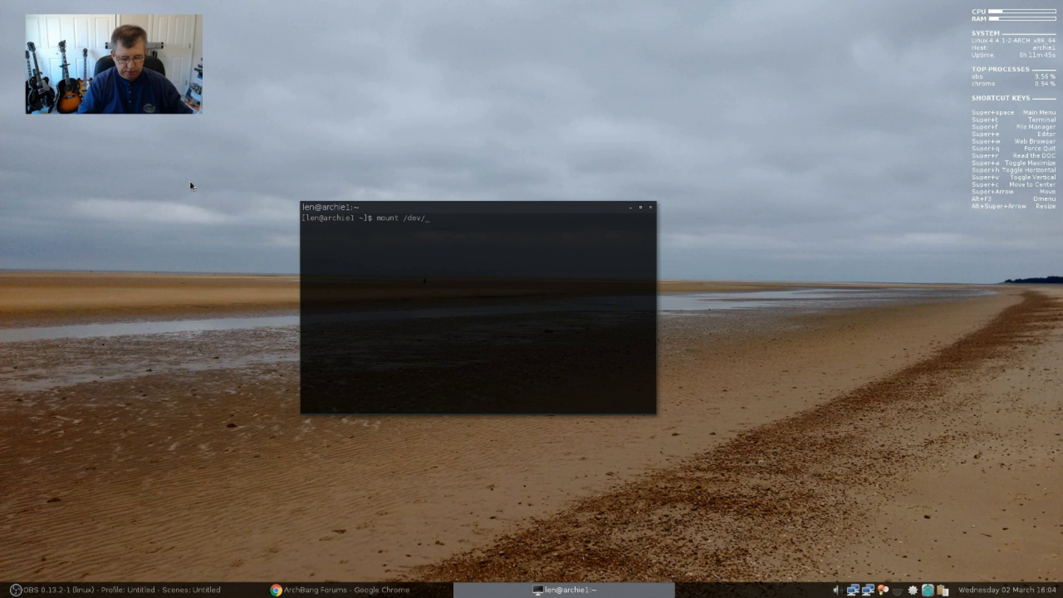
{"action": "type", "text": "sdc2"}
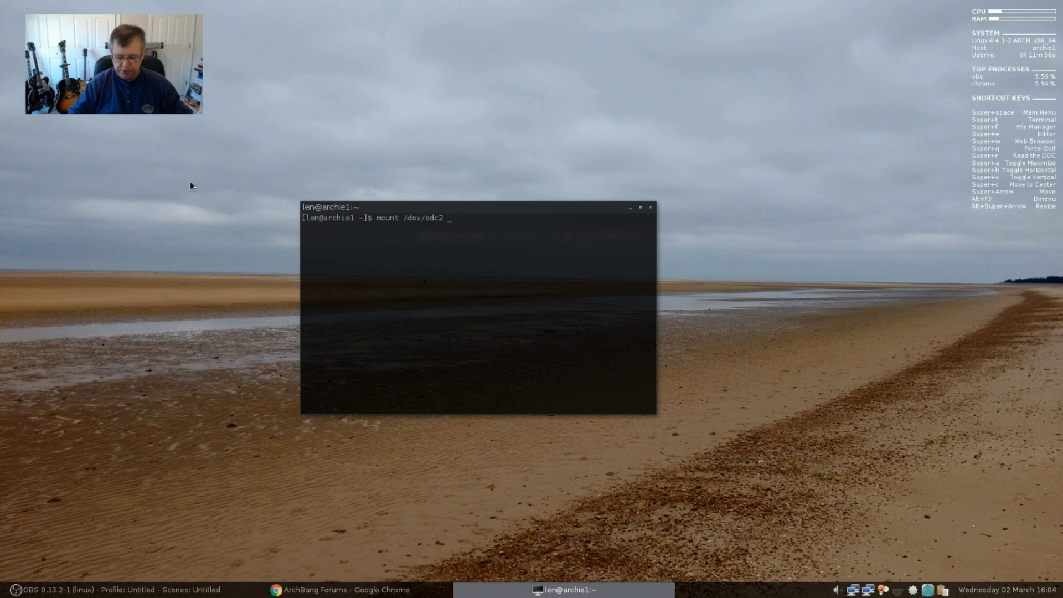
{"action": "type", "text": "/mnt"}
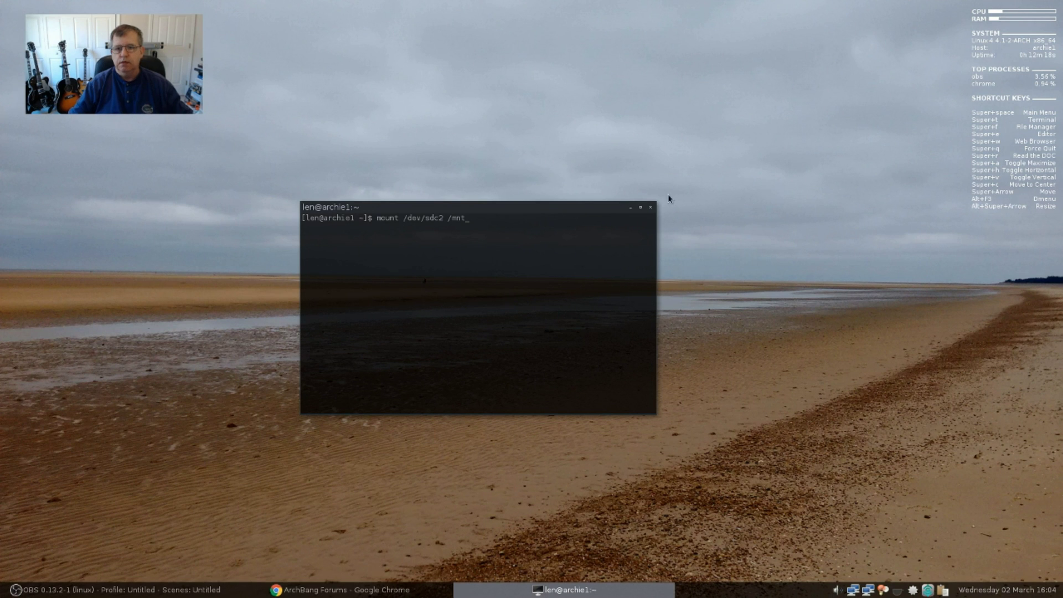
{"action": "left_click", "coordinate": [652, 208]}
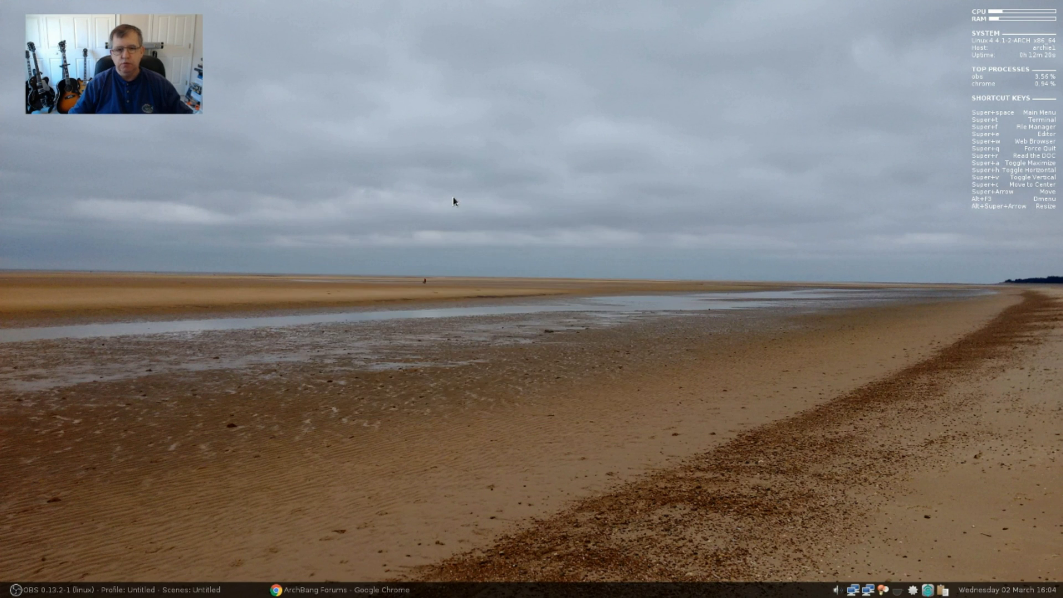
{"action": "right_click", "coordinate": [368, 229]}
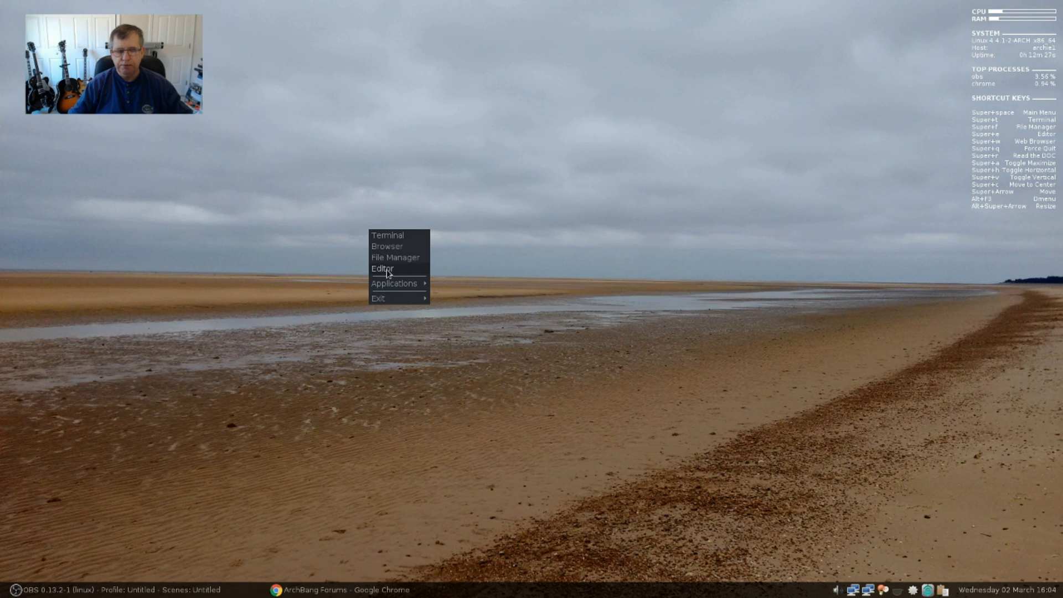
{"action": "left_click", "coordinate": [506, 252]}
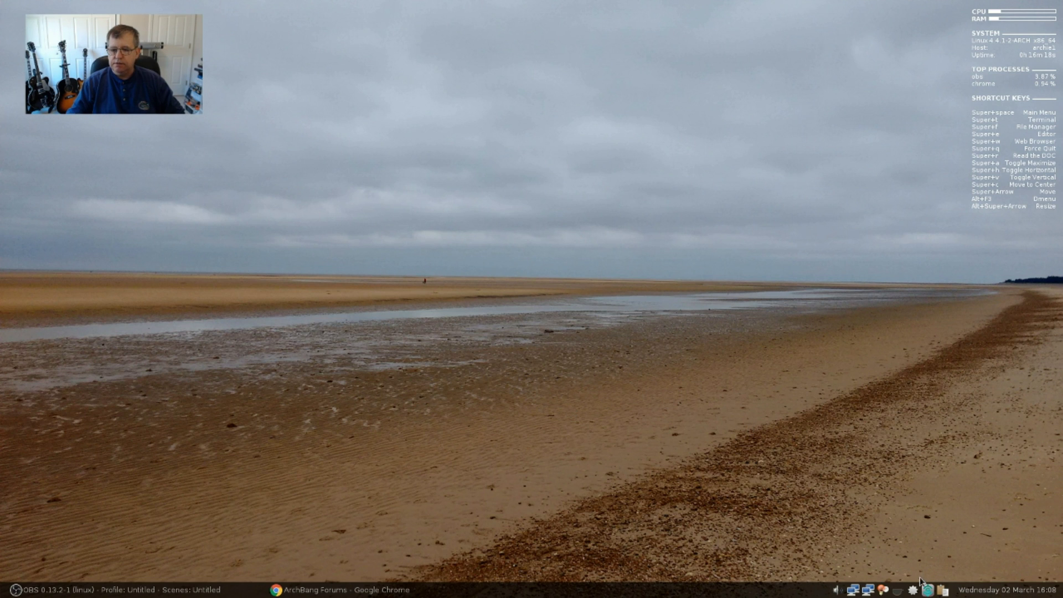
Step: Check the update-notifier tray icon to confirm the system is up to date
{"action": "mouse_move", "coordinate": [915, 595]}
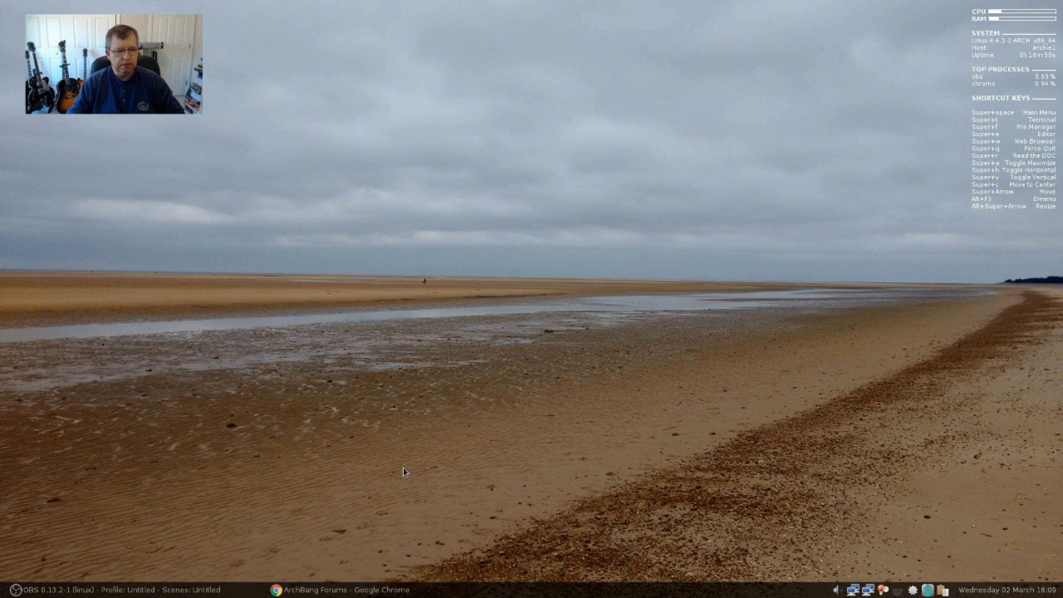
Step: Browse the Applications submenus Sound & Video, Internet, Graphics and Accessories in the root menu
{"action": "right_click", "coordinate": [471, 282]}
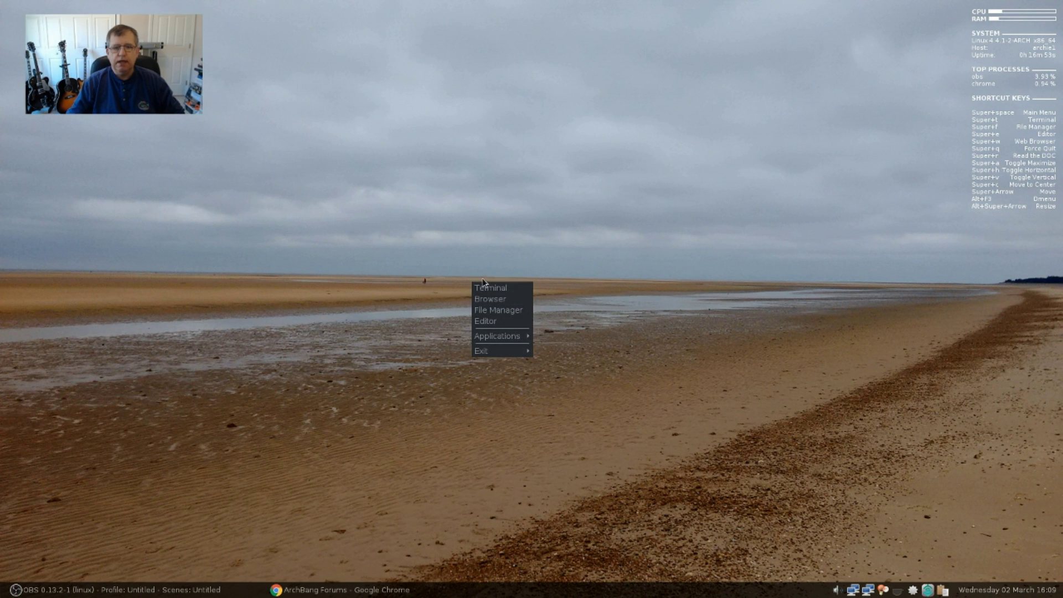
{"action": "mouse_move", "coordinate": [502, 339]}
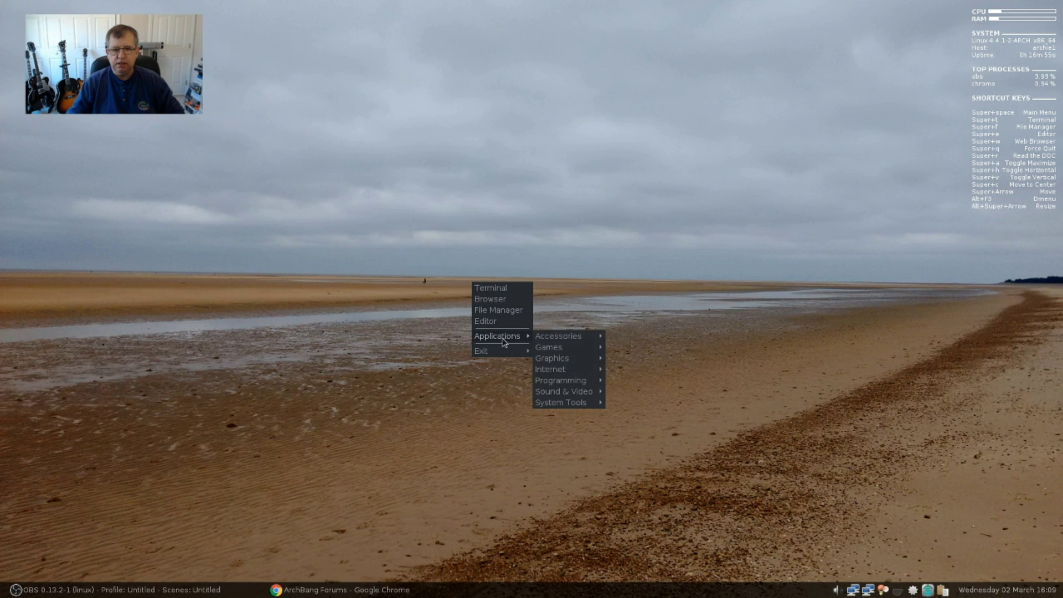
{"action": "mouse_move", "coordinate": [570, 393]}
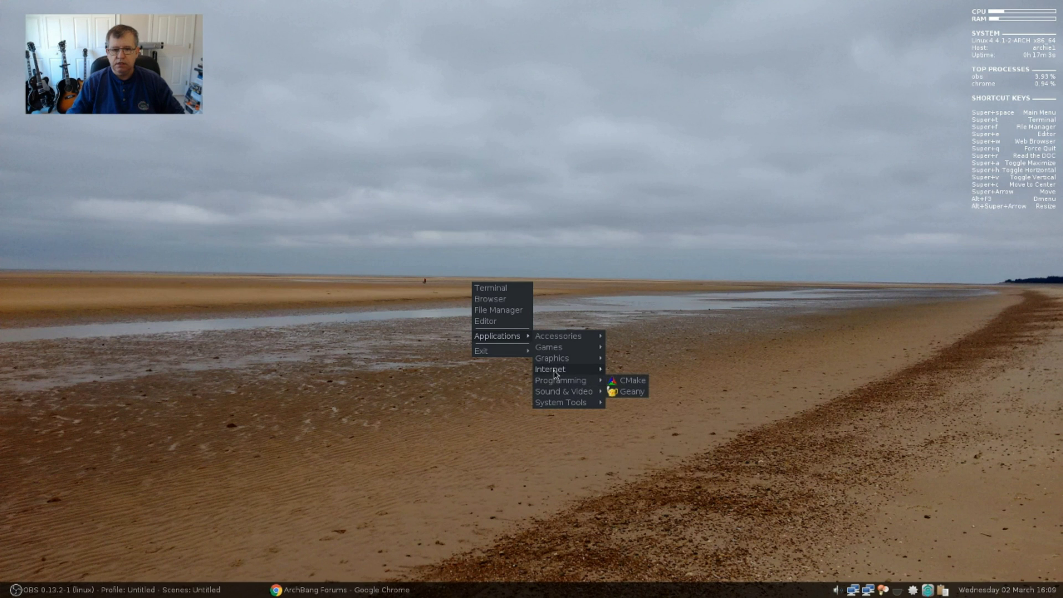
{"action": "mouse_move", "coordinate": [555, 363]}
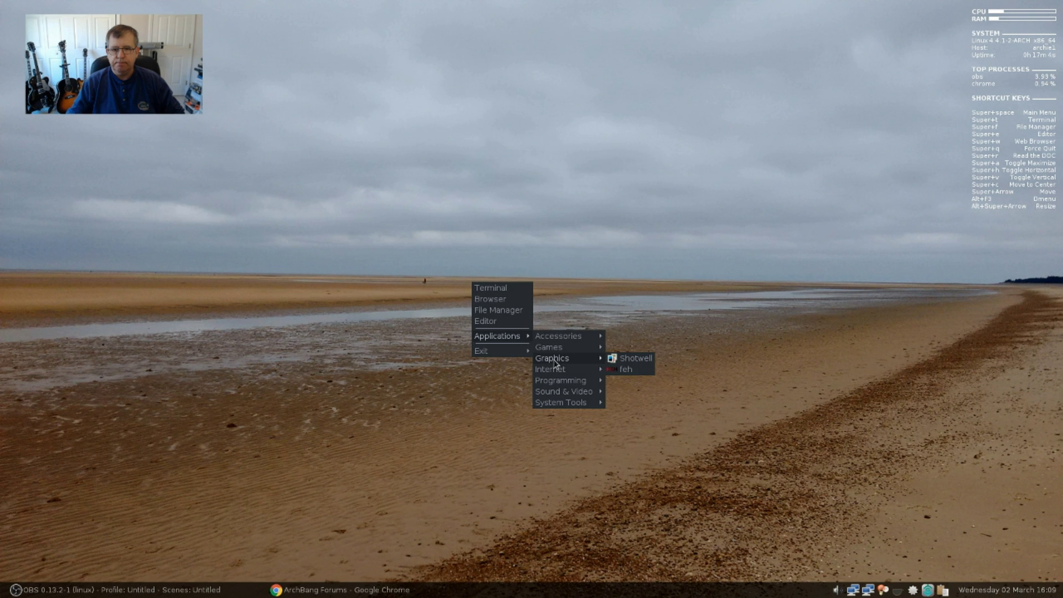
{"action": "mouse_move", "coordinate": [566, 342]}
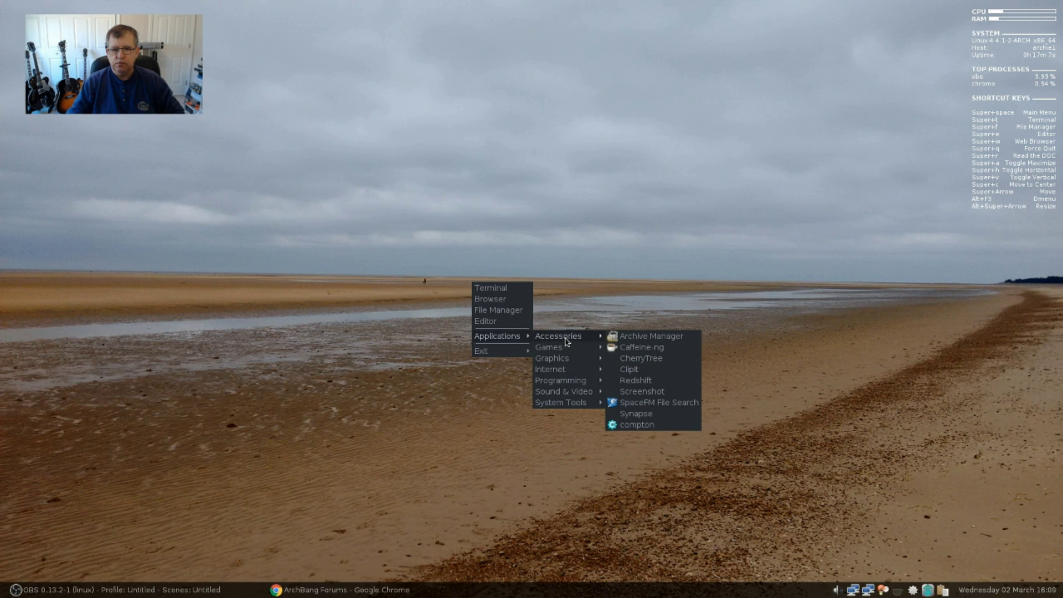
Step: Close the menu and open a new Terminal window from the desktop menu
{"action": "left_click", "coordinate": [321, 254]}
{"action": "right_click", "coordinate": [293, 422]}
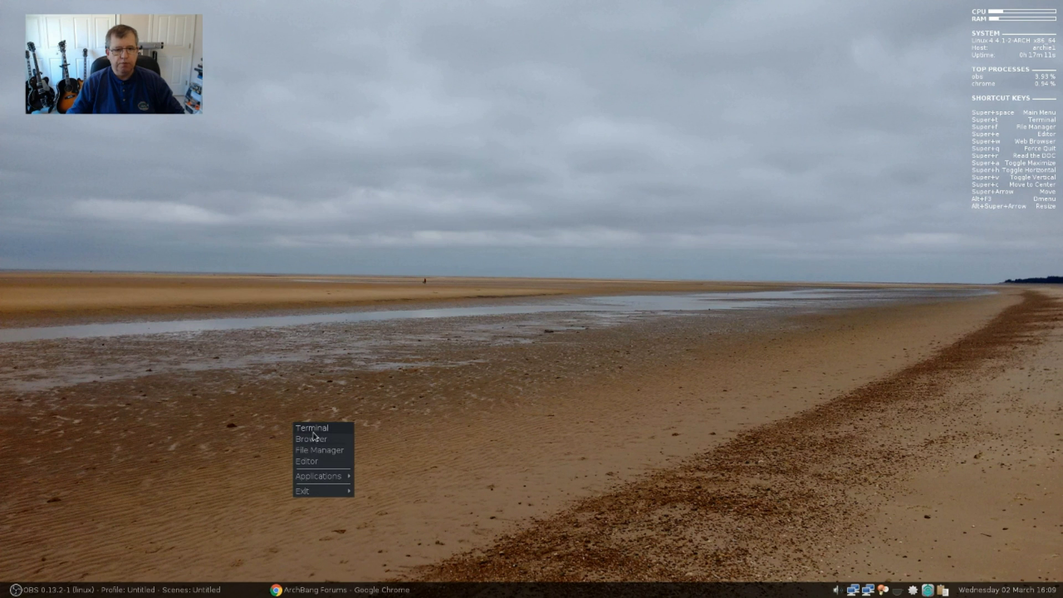
{"action": "left_click", "coordinate": [315, 435]}
Step: Center the terminal, run nvidia-settings, and move the NVIDIA settings window to the upper right
{"action": "key", "text": "super+c"}
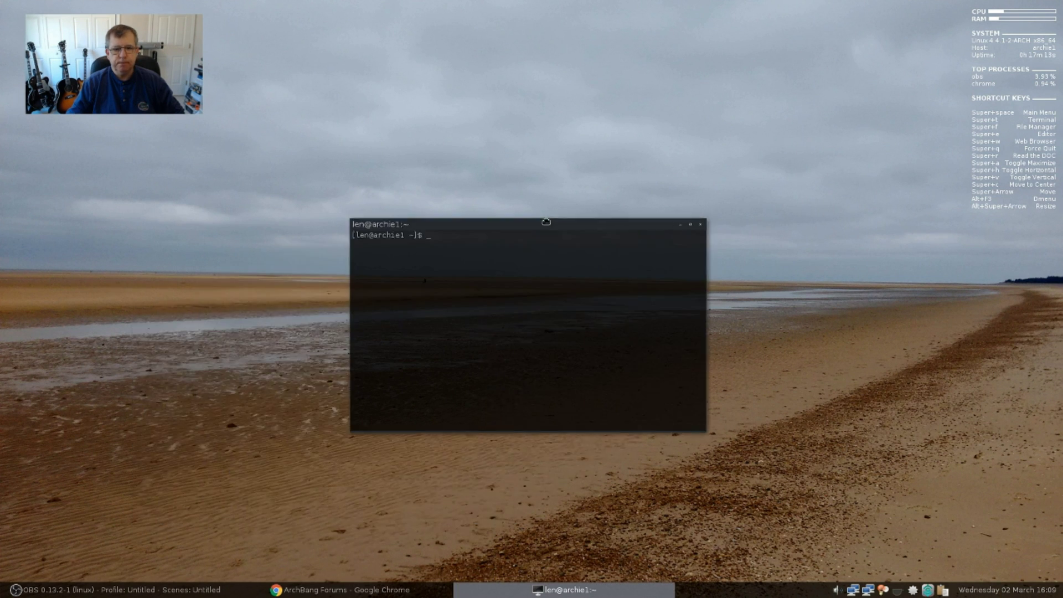
{"action": "key", "text": "super+Left"}
{"action": "type", "text": "nvidi"}
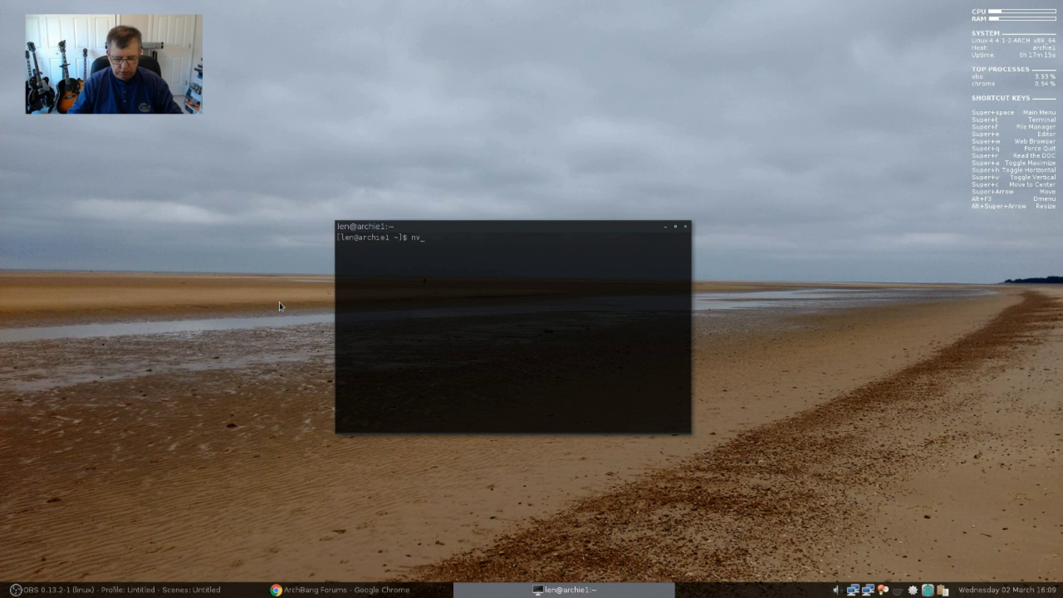
{"action": "type", "text": "a-settings"}
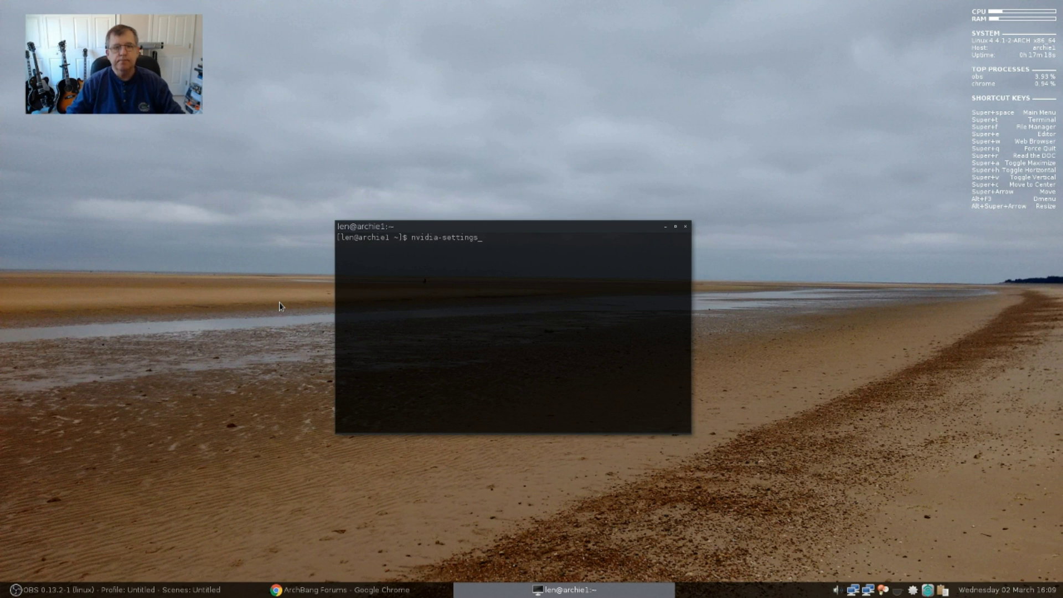
{"action": "key", "text": "Return"}
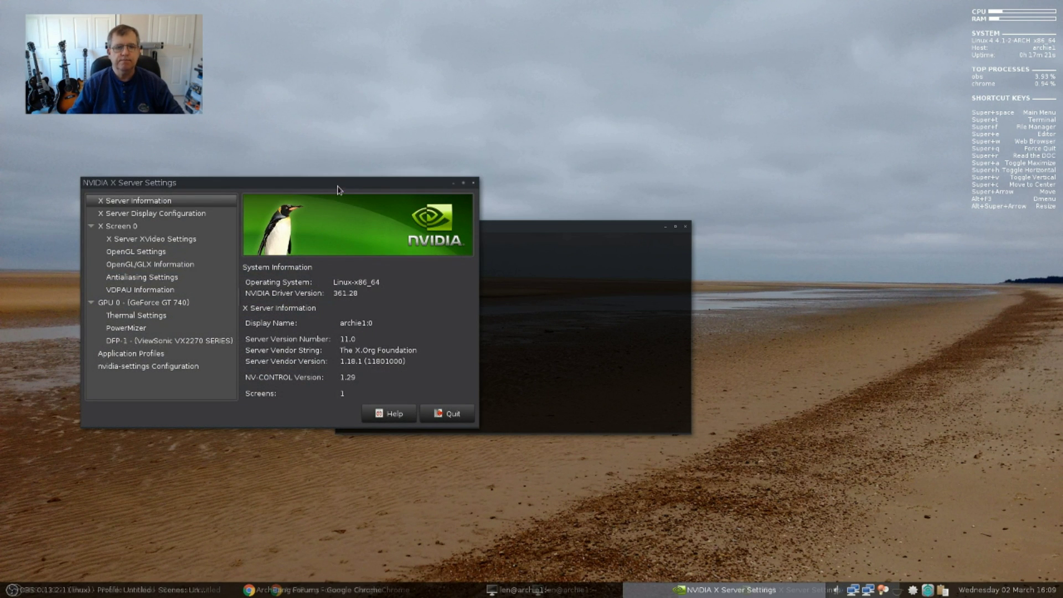
{"action": "left_click_drag", "start_coordinate": [338, 186], "coordinate": [741, 75]}
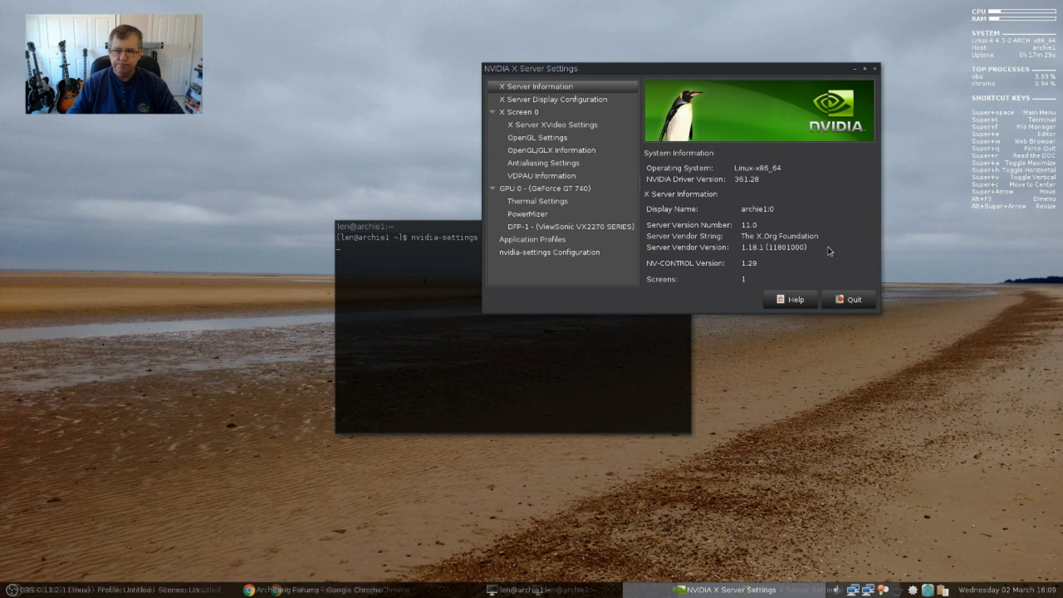
Step: Browse the Accessories, Programming and Sound & Video application submenus in the desktop menu
{"action": "right_click", "coordinate": [839, 412]}
{"action": "mouse_move", "coordinate": [859, 466]}
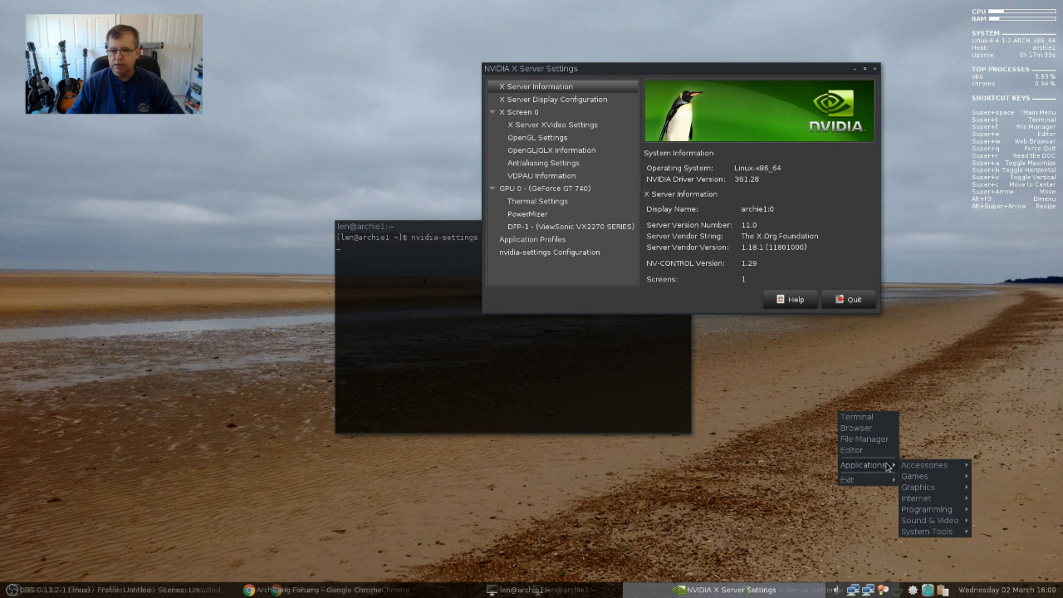
{"action": "mouse_move", "coordinate": [917, 470]}
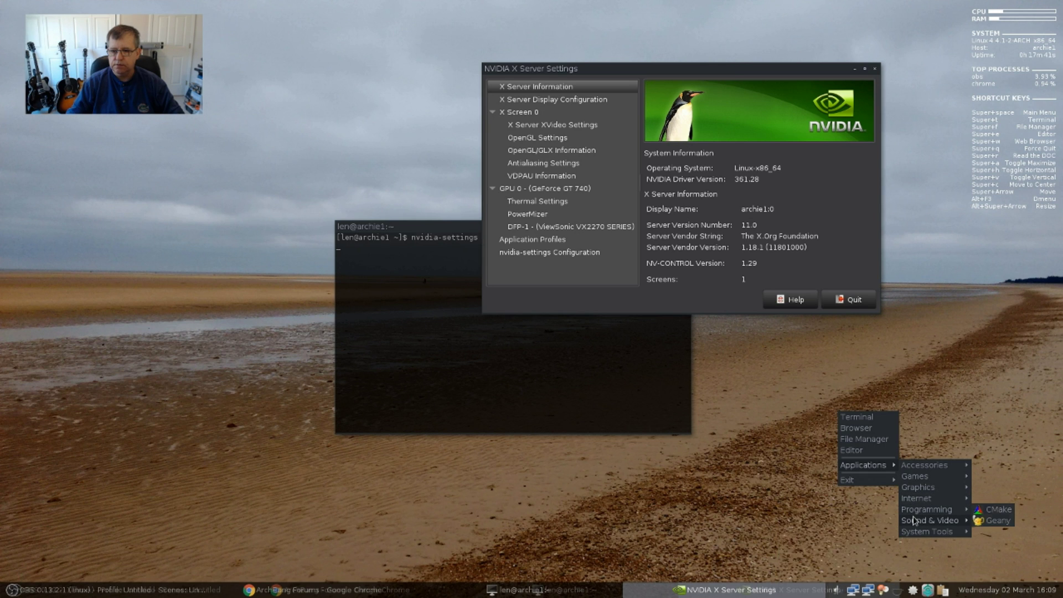
{"action": "mouse_move", "coordinate": [915, 520]}
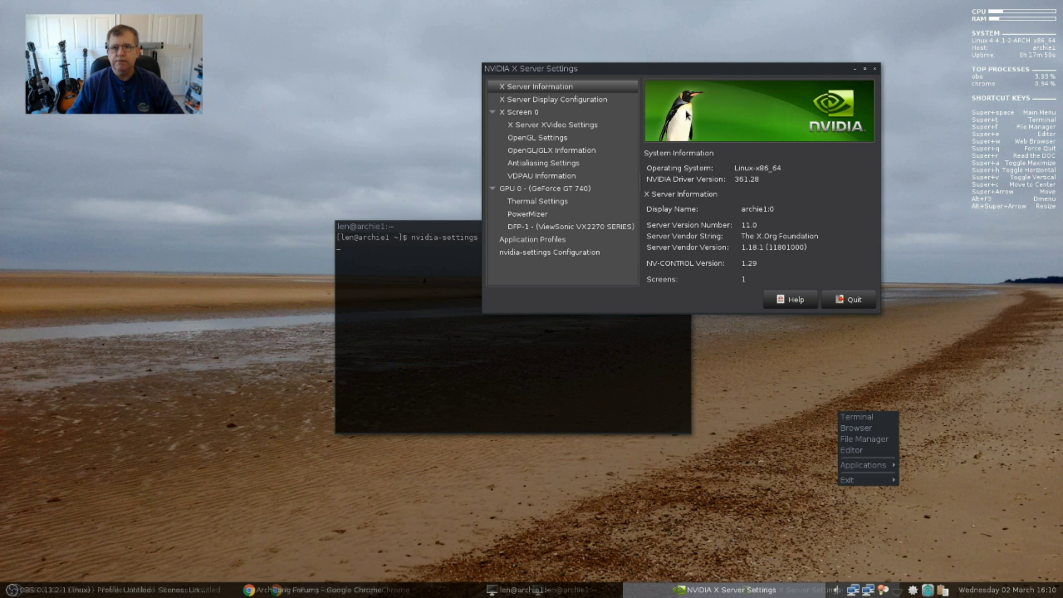
Step: Center the NVIDIA X Server Settings window and review its OpenGL/GLX Information page
{"action": "left_click", "coordinate": [685, 71]}
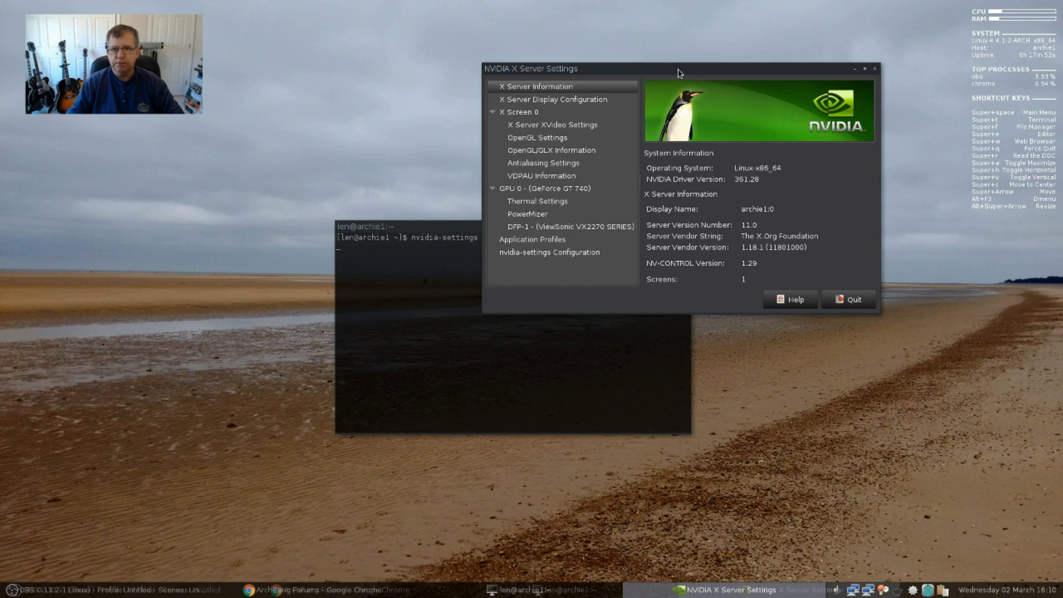
{"action": "left_click_drag", "start_coordinate": [680, 72], "coordinate": [523, 94]}
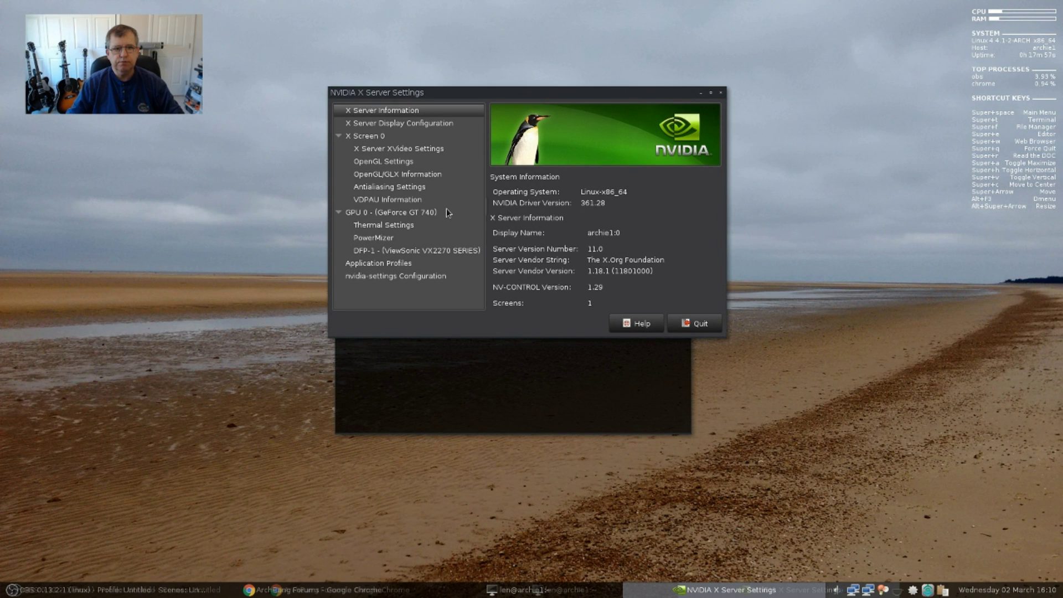
{"action": "left_click", "coordinate": [401, 173]}
{"action": "scroll", "coordinate": [578, 240], "scroll_direction": "down", "scroll_amount": 3}
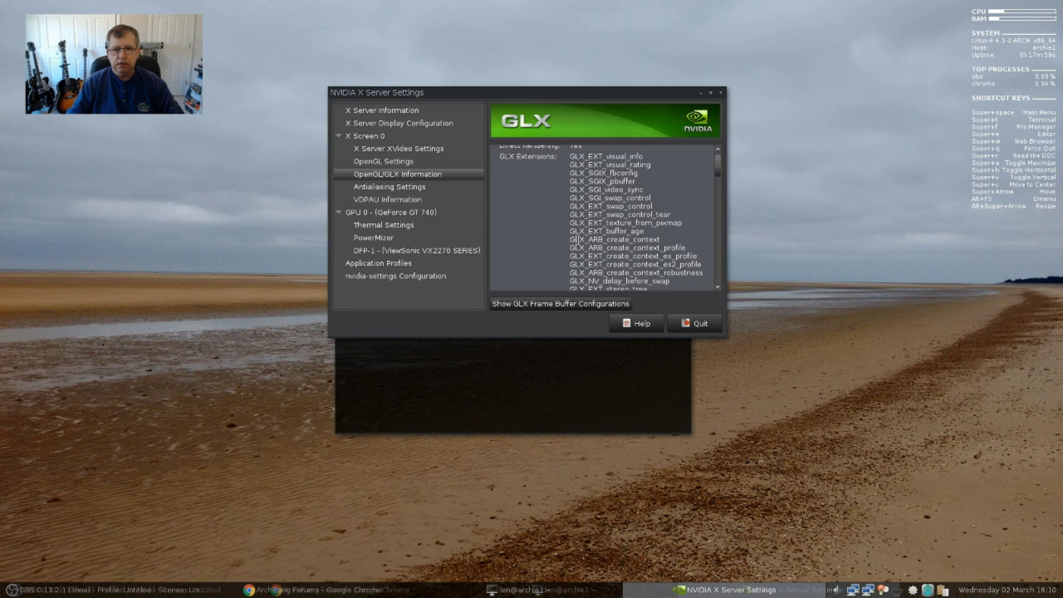
{"action": "scroll", "coordinate": [578, 240], "scroll_direction": "down", "scroll_amount": 10}
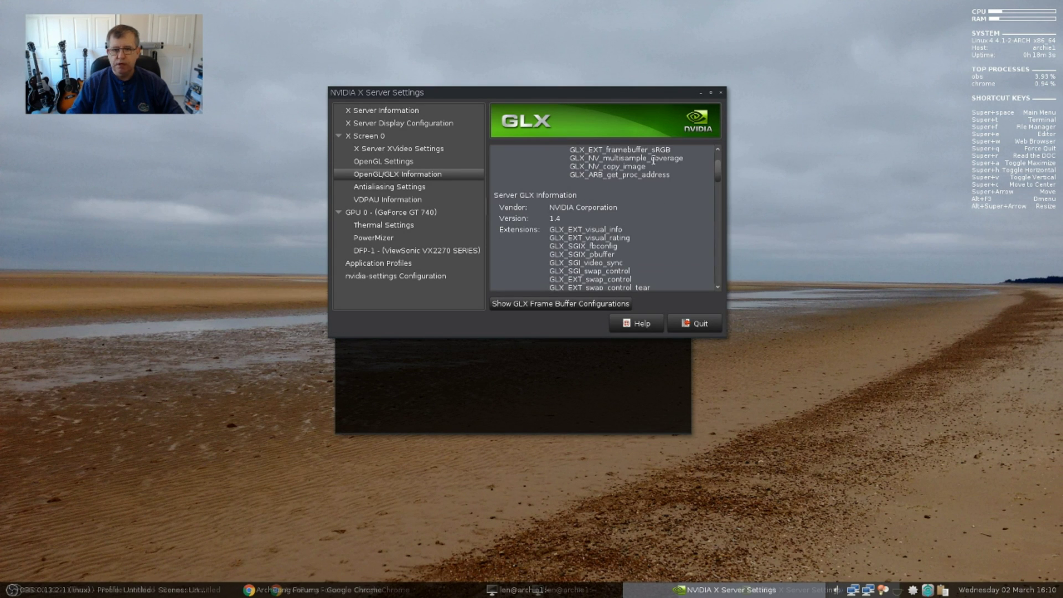
Step: Quit NVIDIA X Server Settings, confirming the prompt, and move the terminal higher on screen
{"action": "left_click", "coordinate": [693, 325]}
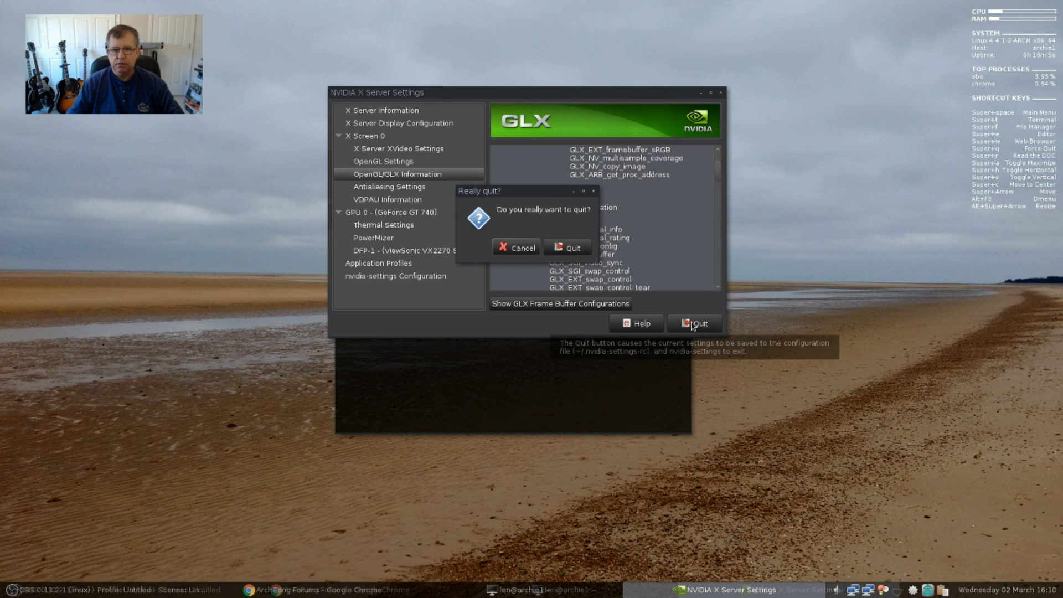
{"action": "left_click", "coordinate": [568, 246]}
{"action": "left_click_drag", "start_coordinate": [546, 223], "coordinate": [544, 155]}
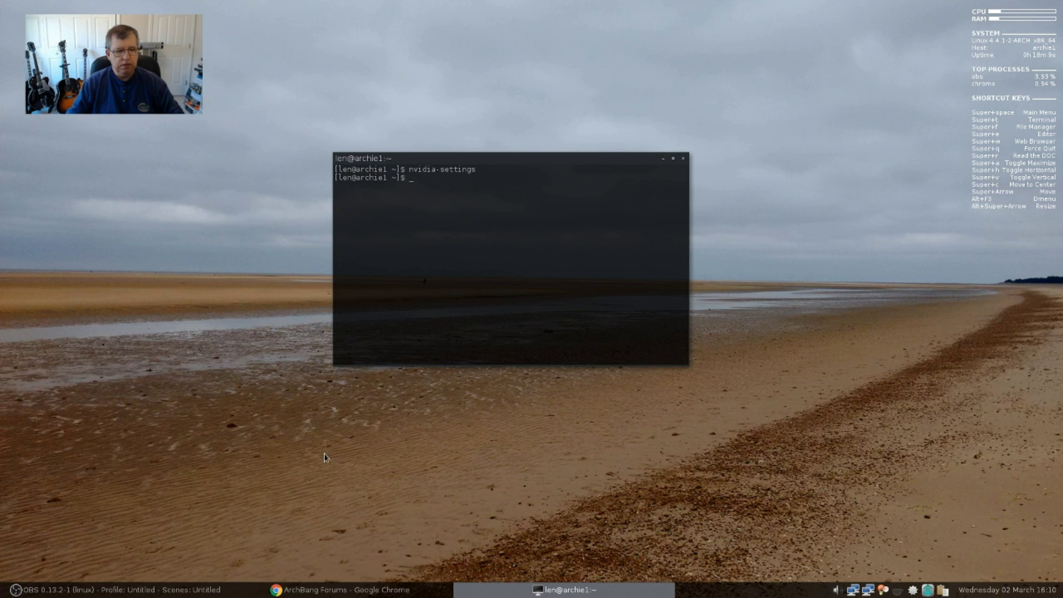
Step: Close the terminal, launch SpaceFM from Applications > System Tools showing the home folder, then close it
{"action": "left_click", "coordinate": [684, 159]}
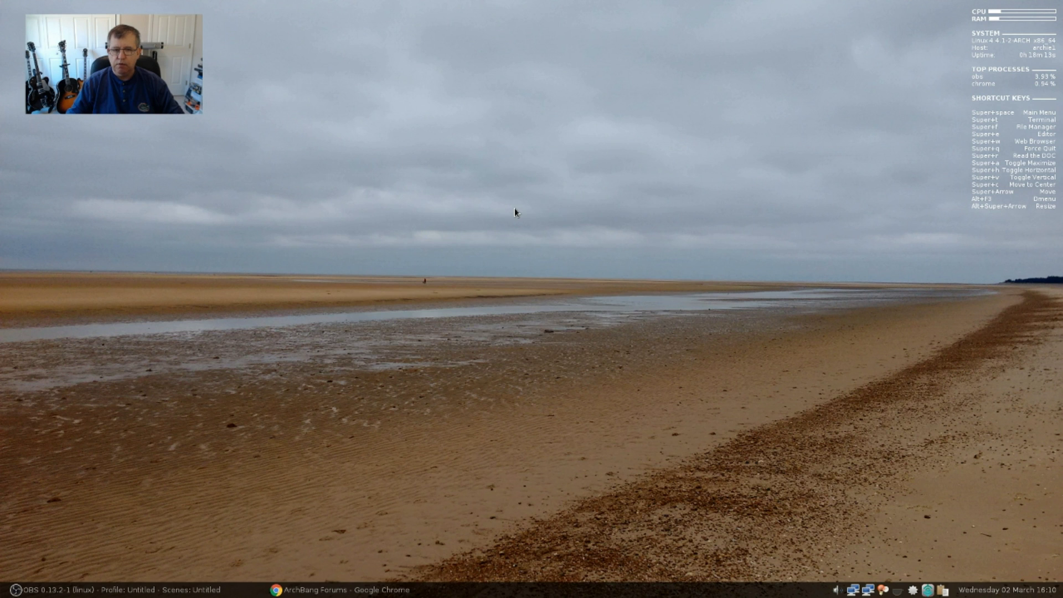
{"action": "right_click", "coordinate": [514, 208]}
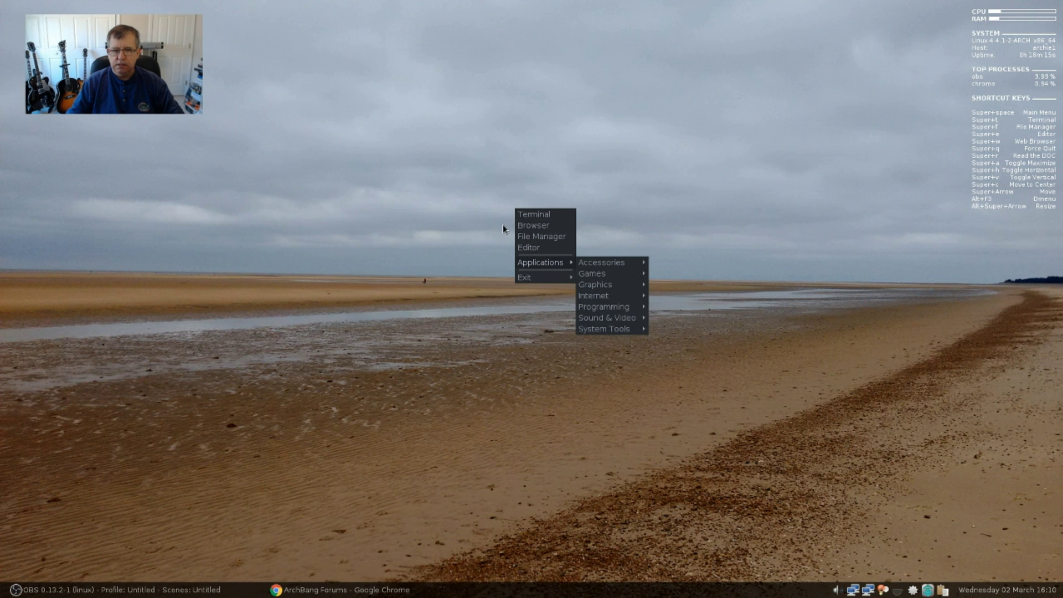
{"action": "mouse_move", "coordinate": [553, 268]}
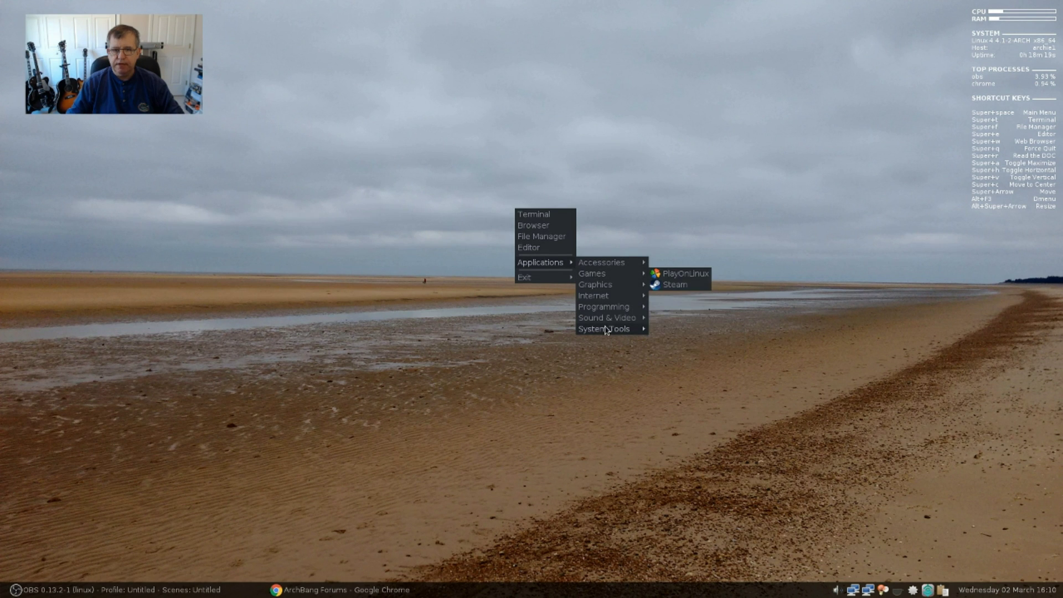
{"action": "mouse_move", "coordinate": [606, 329]}
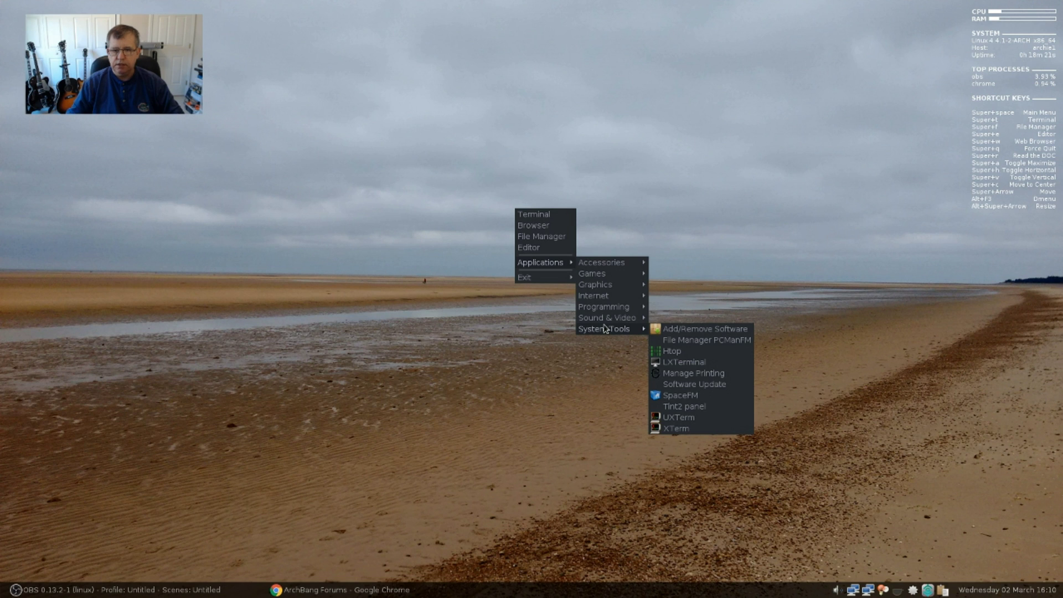
{"action": "left_click", "coordinate": [679, 394]}
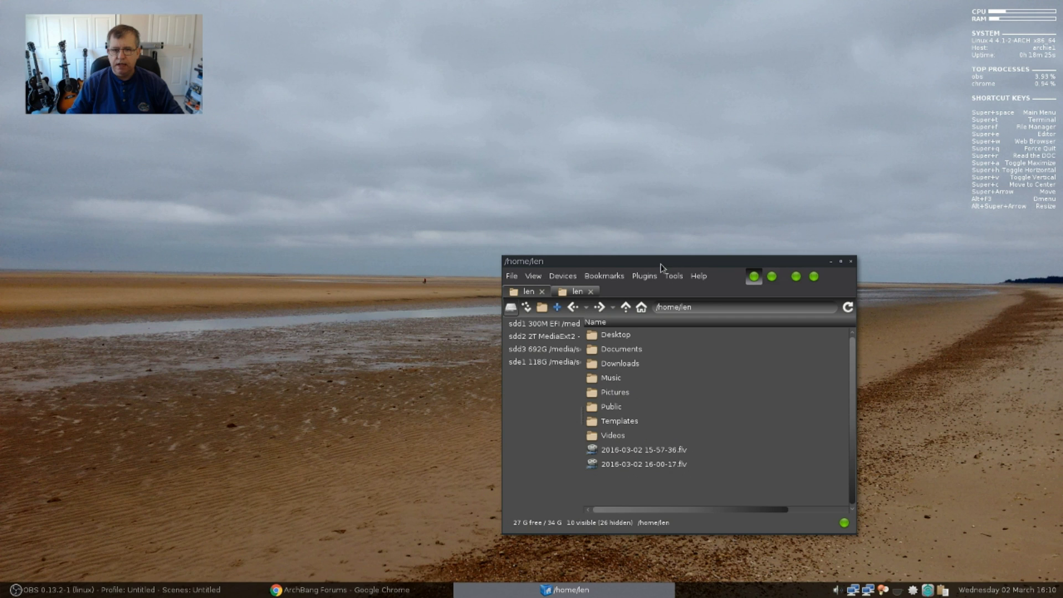
{"action": "left_click", "coordinate": [851, 263]}
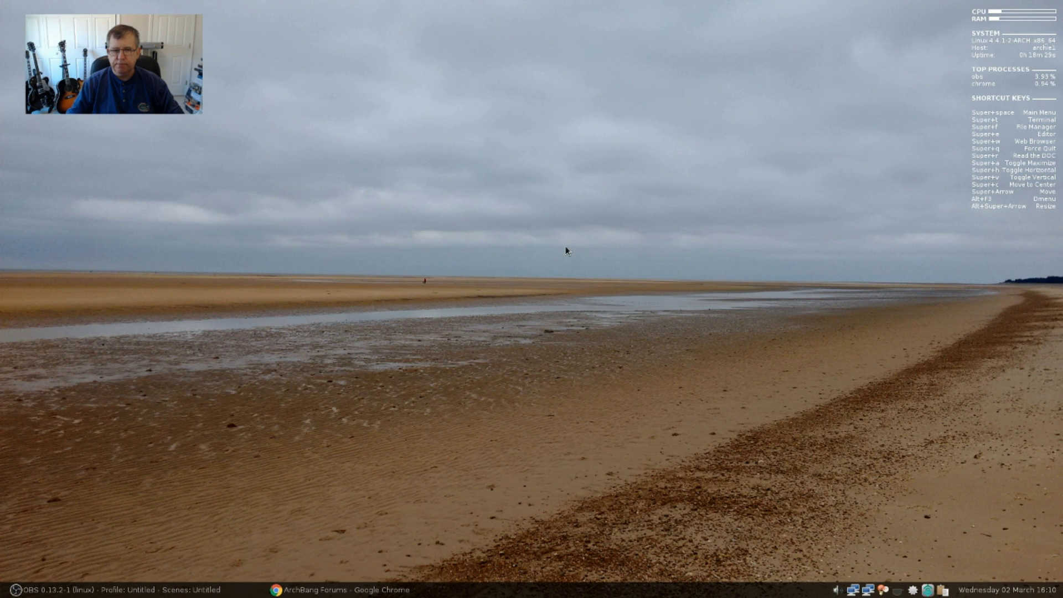
{"action": "right_click", "coordinate": [507, 235]}
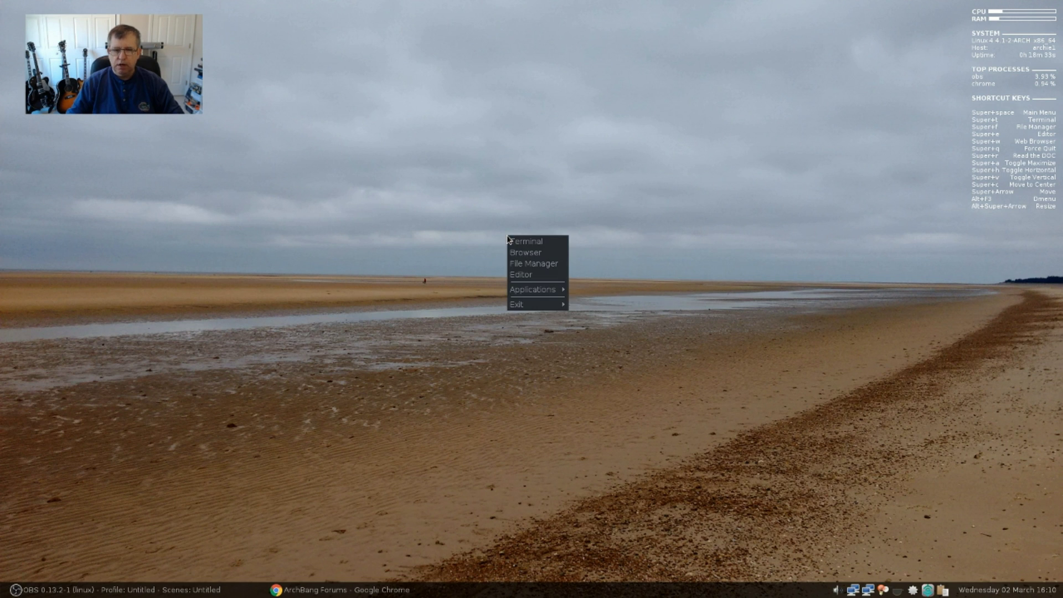
{"action": "mouse_move", "coordinate": [531, 295]}
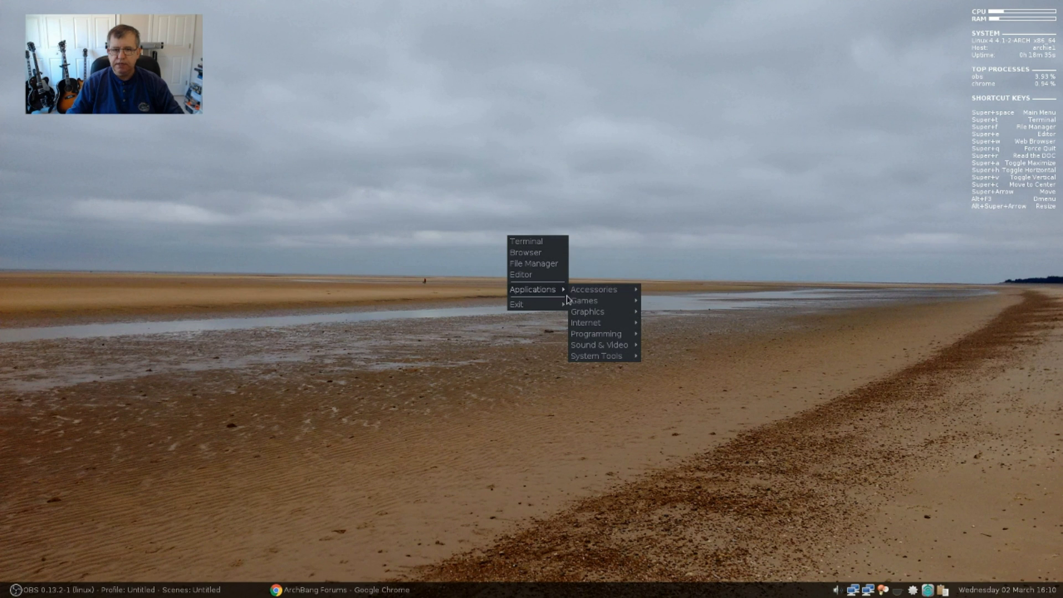
{"action": "mouse_move", "coordinate": [579, 293]}
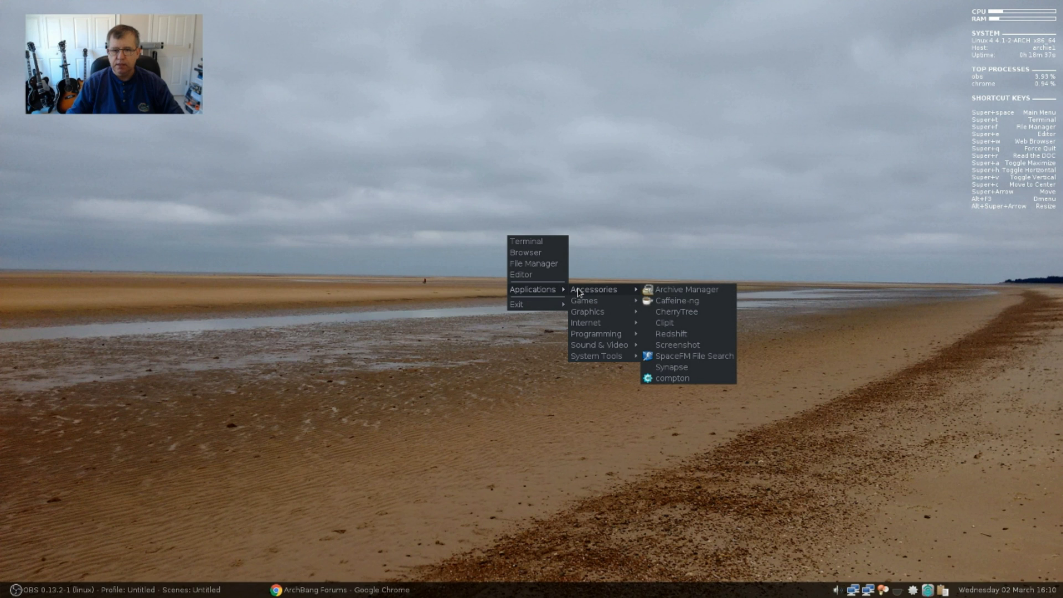
{"action": "mouse_move", "coordinate": [598, 358]}
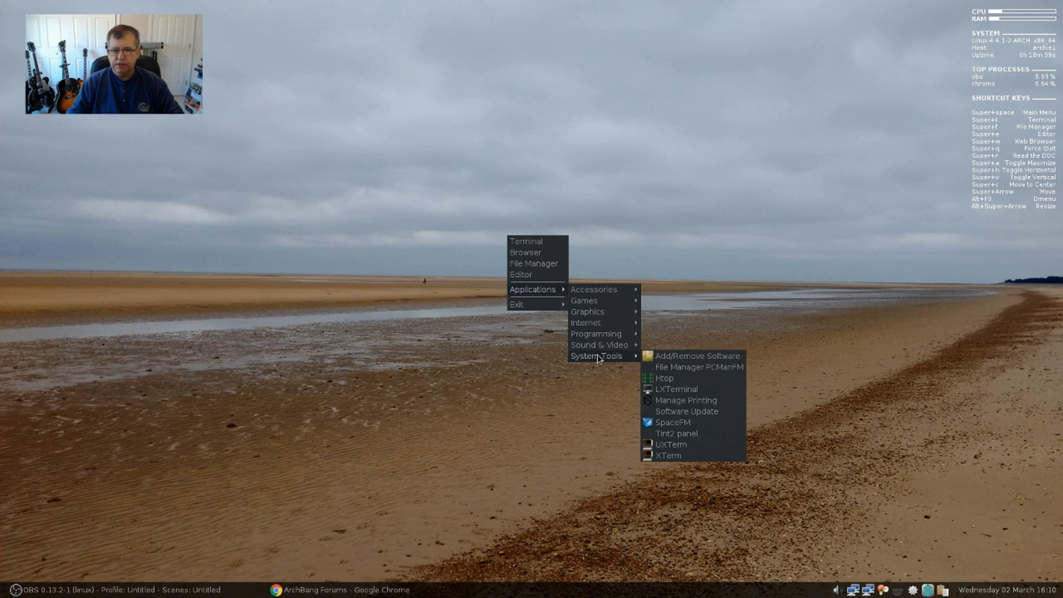
{"action": "left_click", "coordinate": [686, 368]}
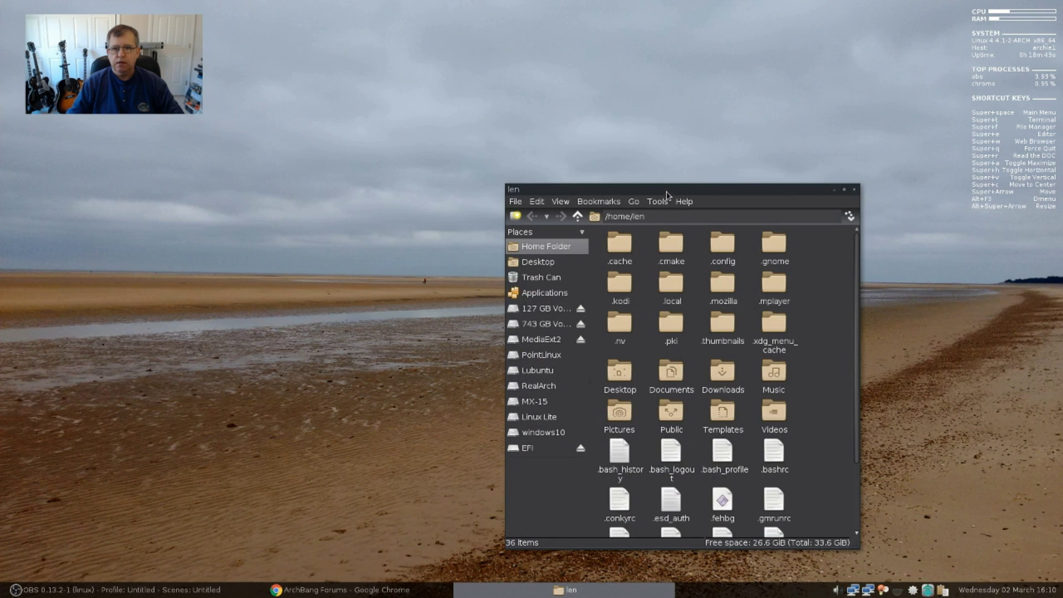
{"action": "left_click_drag", "start_coordinate": [667, 191], "coordinate": [529, 103]}
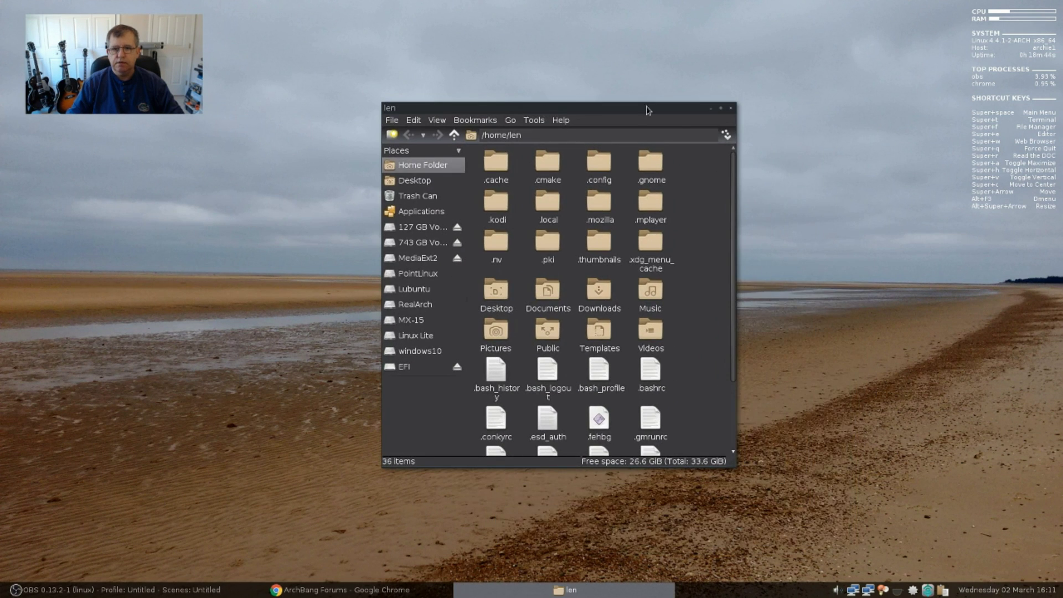
{"action": "left_click", "coordinate": [732, 111]}
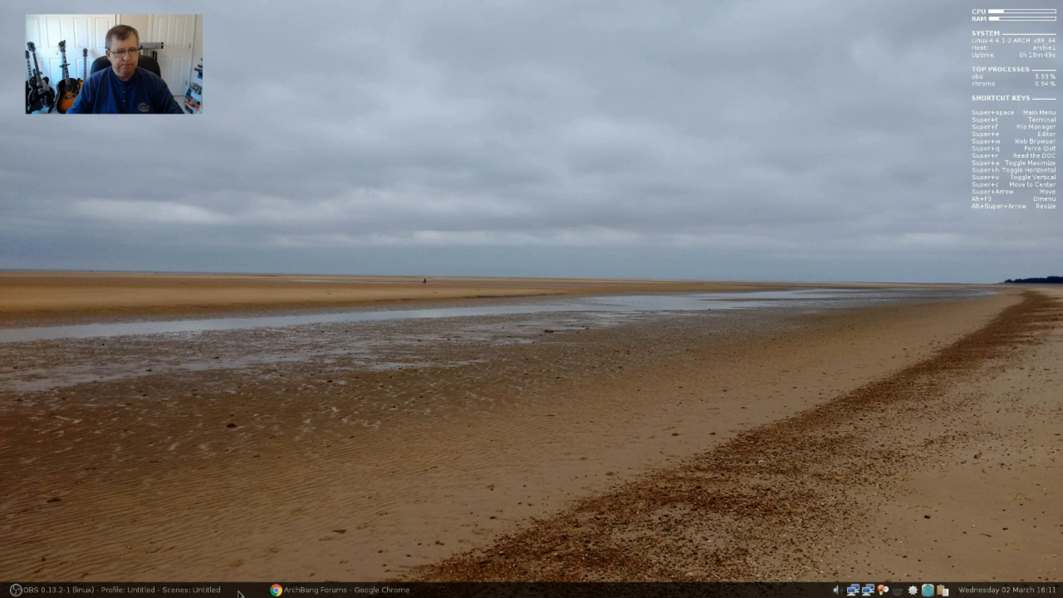
{"action": "right_click", "coordinate": [465, 282]}
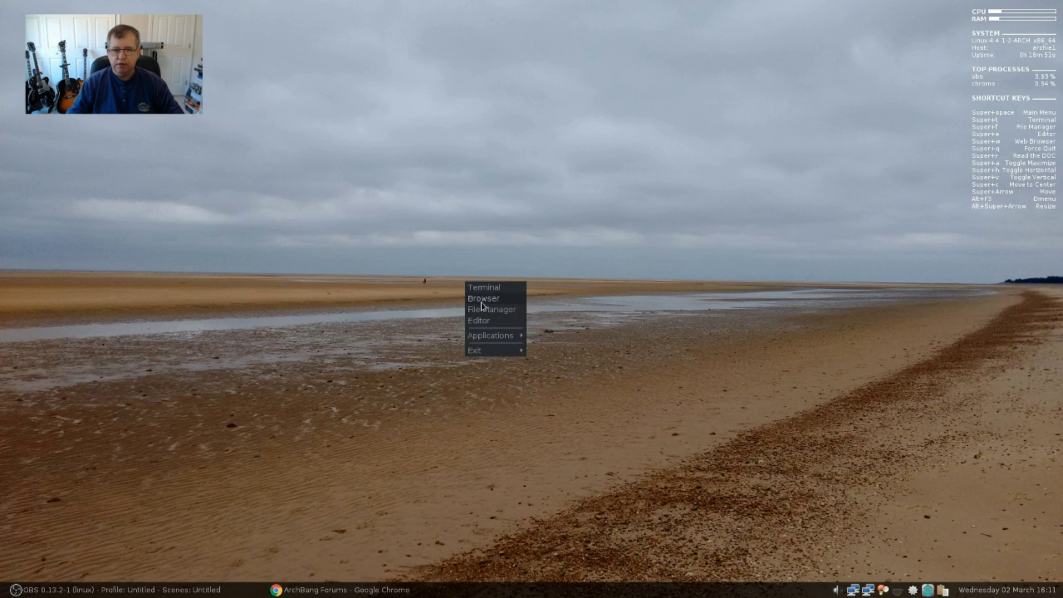
{"action": "mouse_move", "coordinate": [483, 339]}
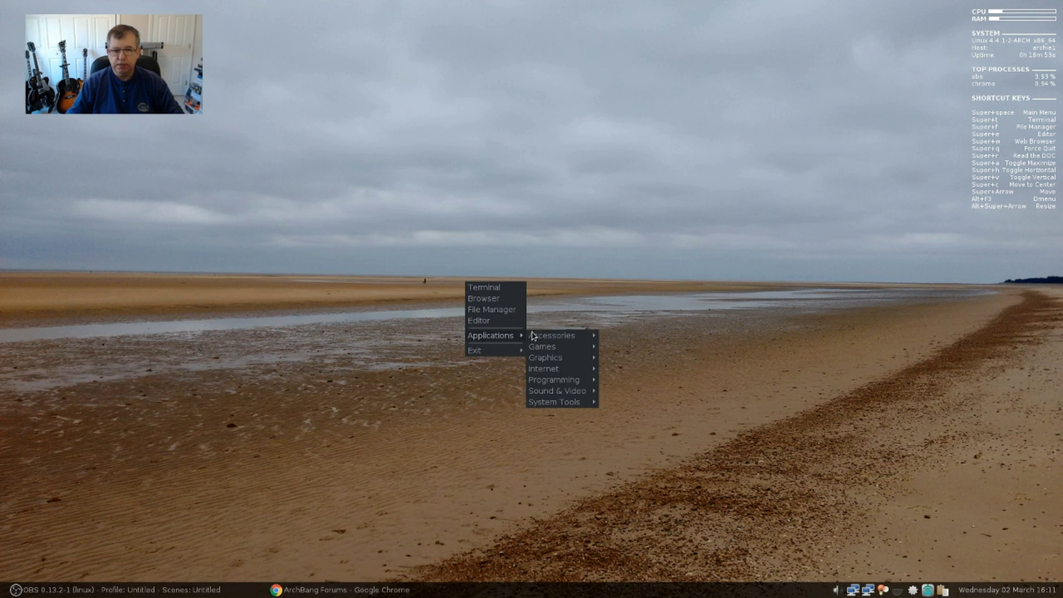
{"action": "mouse_move", "coordinate": [542, 341]}
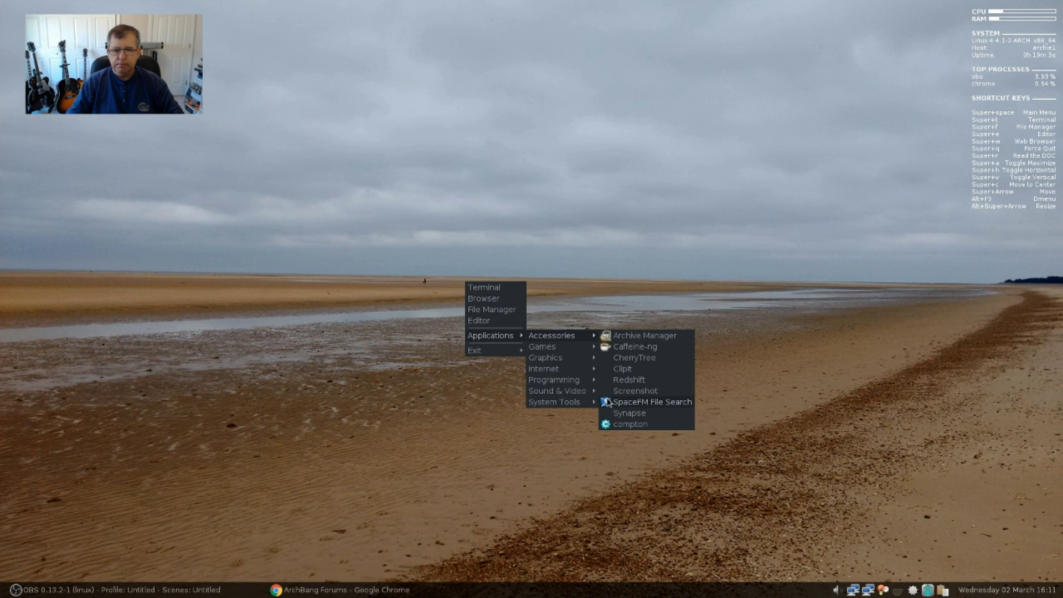
{"action": "mouse_move", "coordinate": [575, 404]}
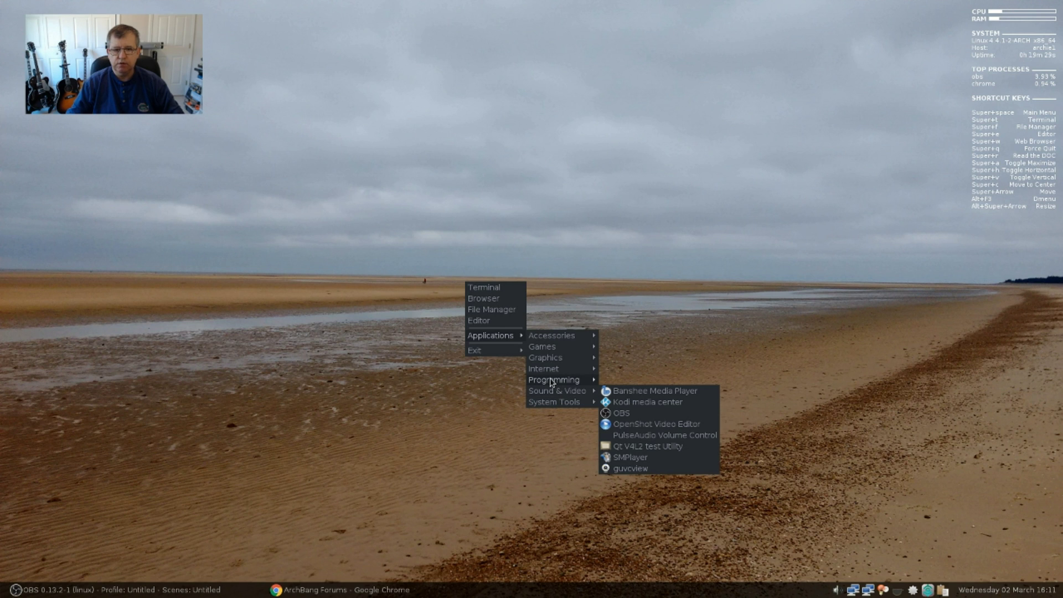
{"action": "mouse_move", "coordinate": [549, 372]}
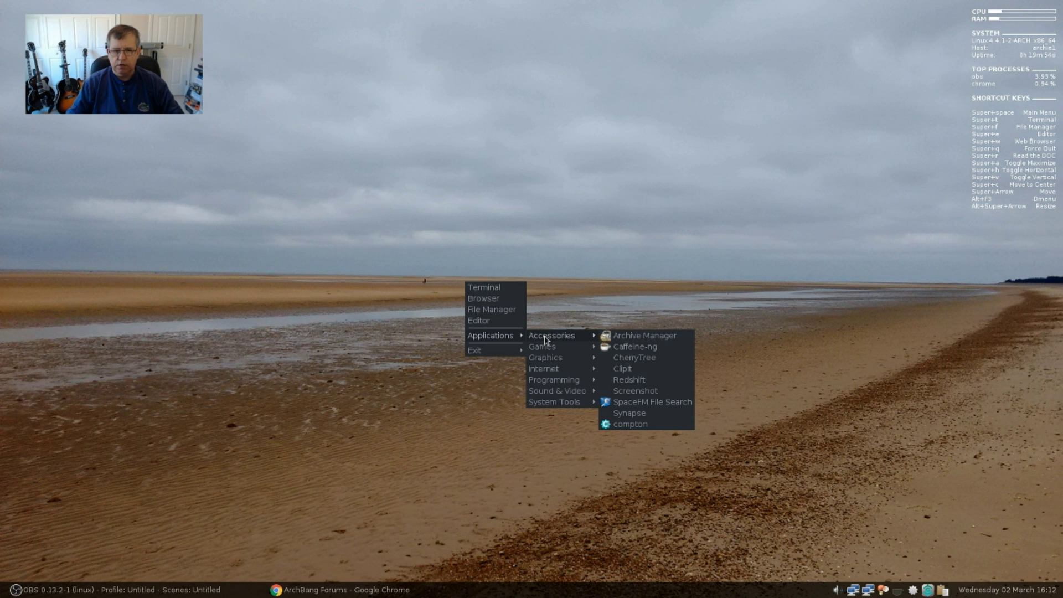
{"action": "key", "text": "Escape"}
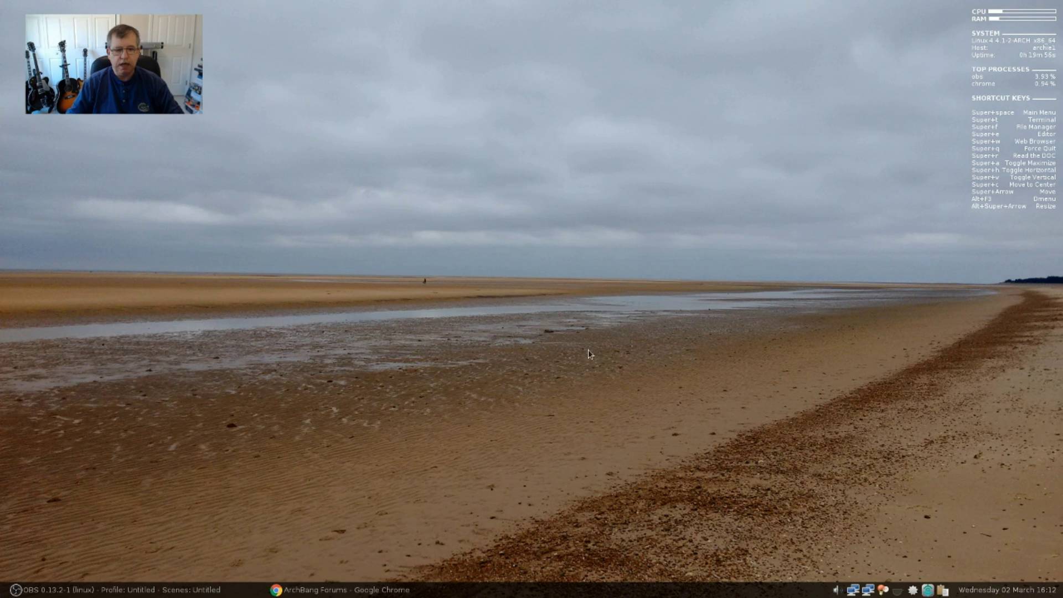